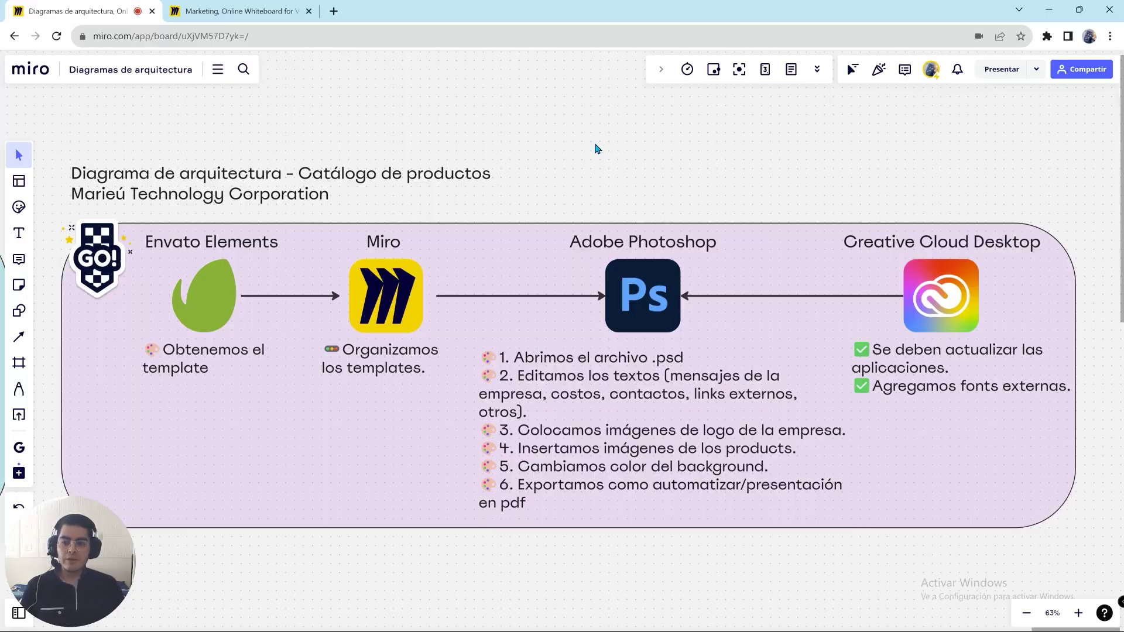
# - Select the Envato Elements and Organizamos los templates captions and background shapes on the Miro diagram, then deselect
pyautogui.click(200, 243)
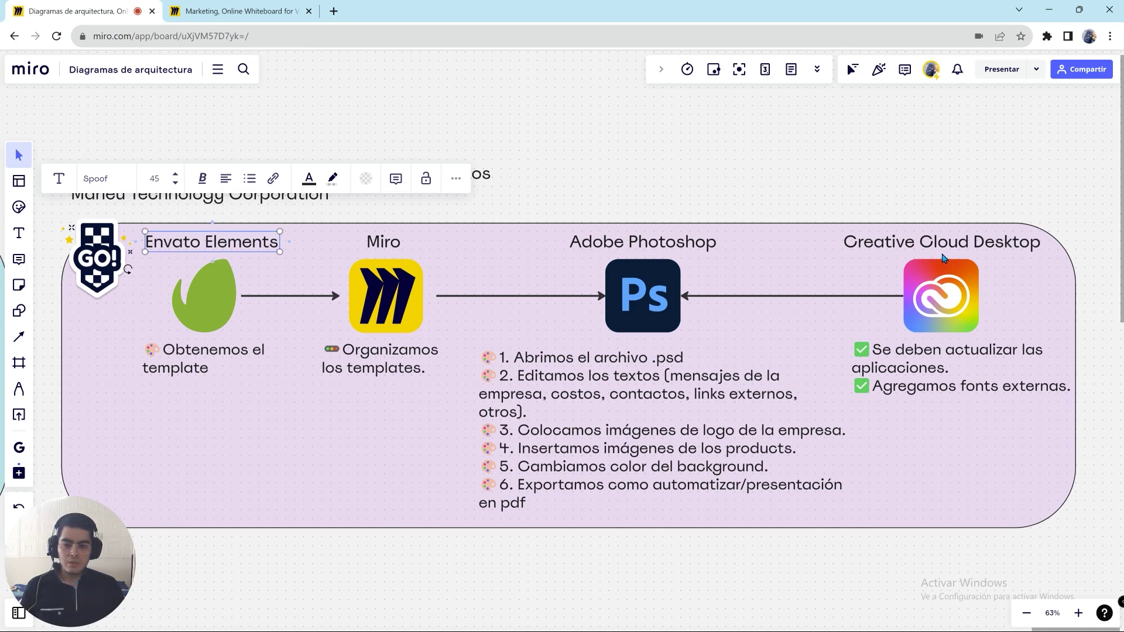
pyautogui.click(277, 392)
pyautogui.press('Escape')
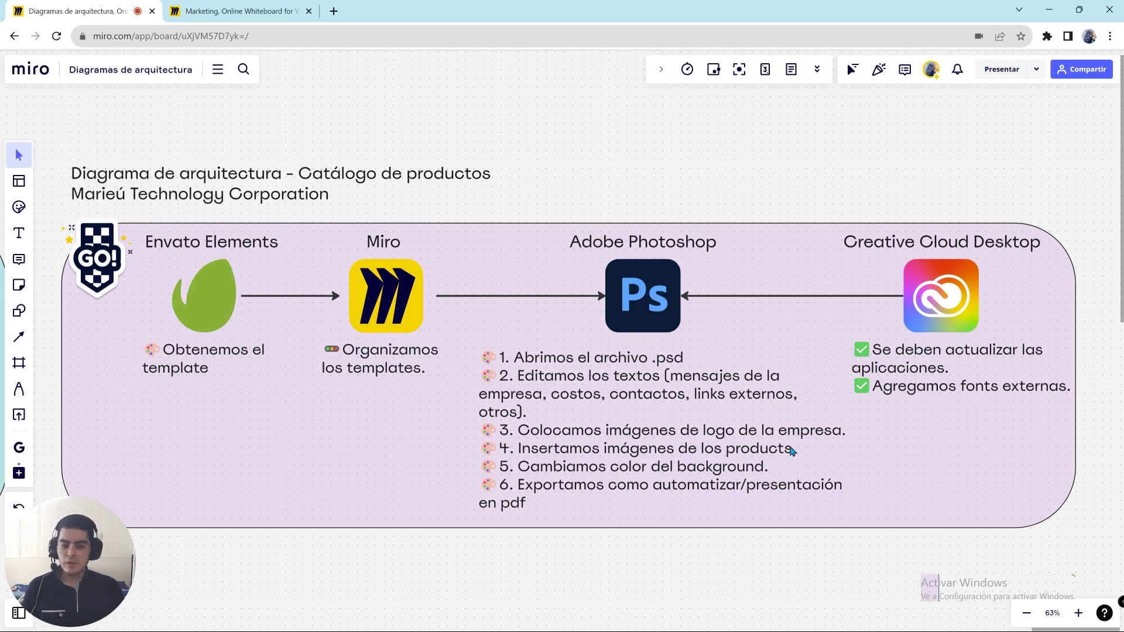
pyautogui.click(374, 357)
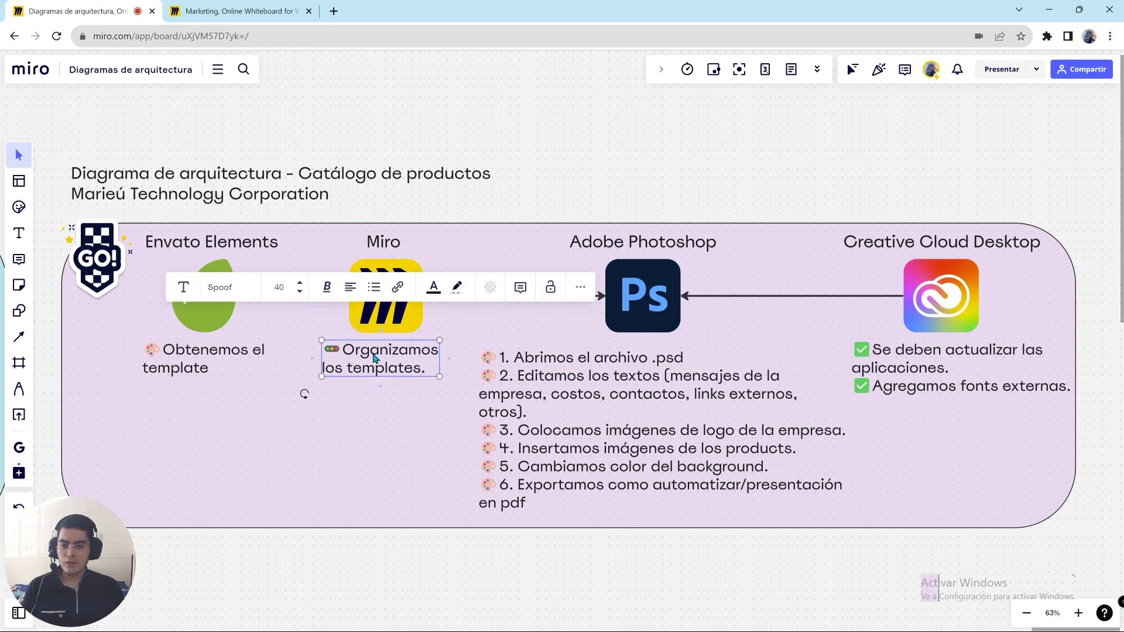
pyautogui.click(393, 397)
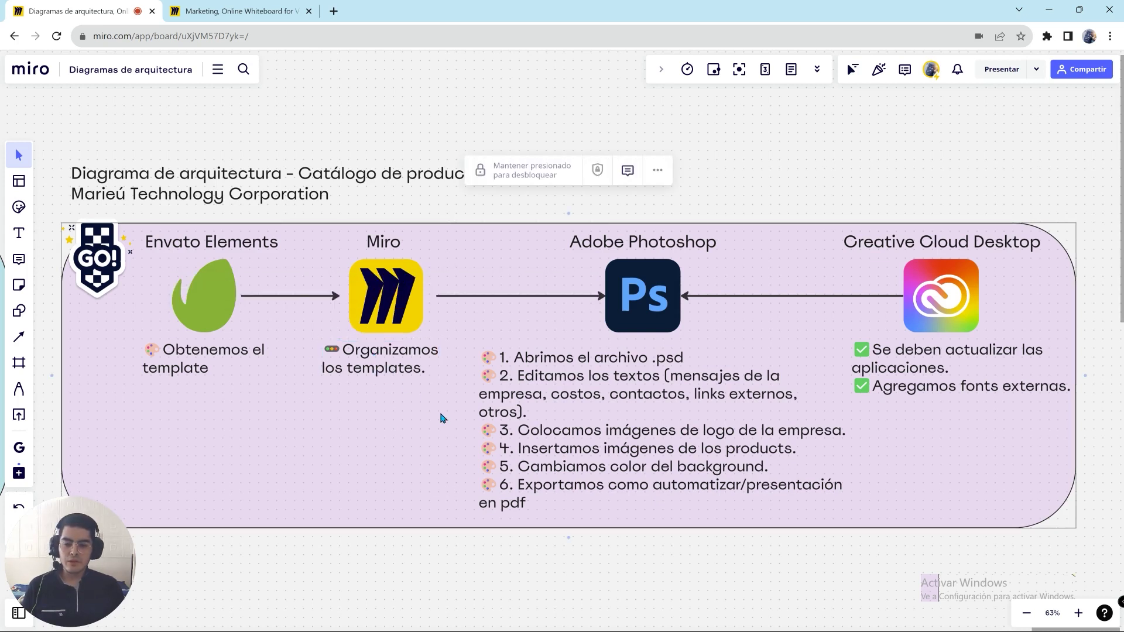
pyautogui.press('Escape')
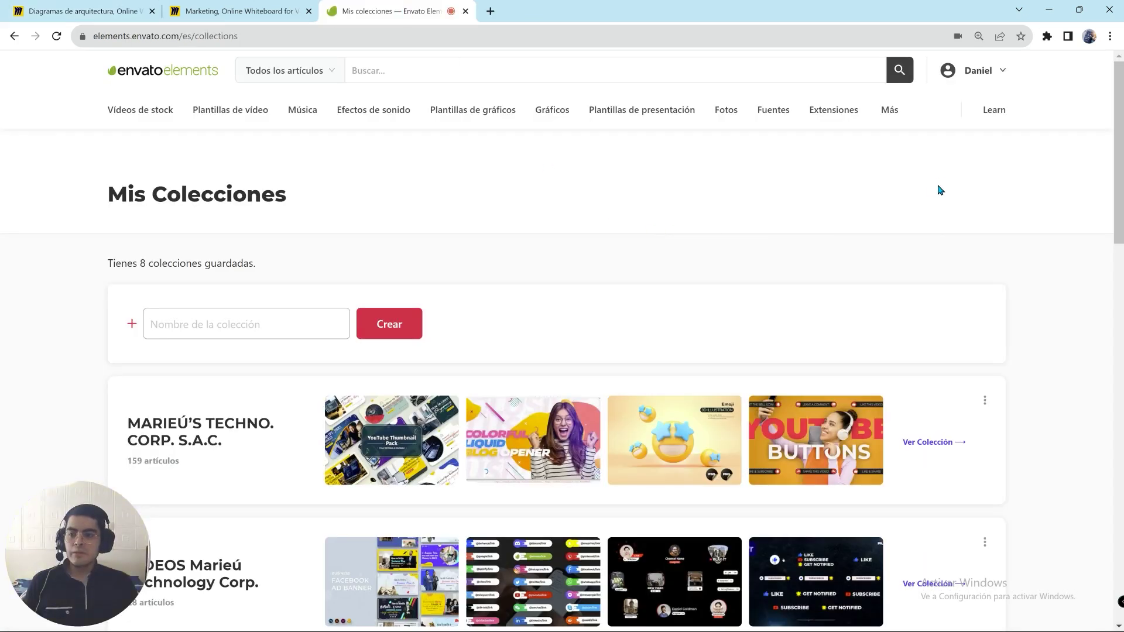
# - Create a new Envato Elements collection named 'Catálogos'
pyautogui.click(1002, 75)
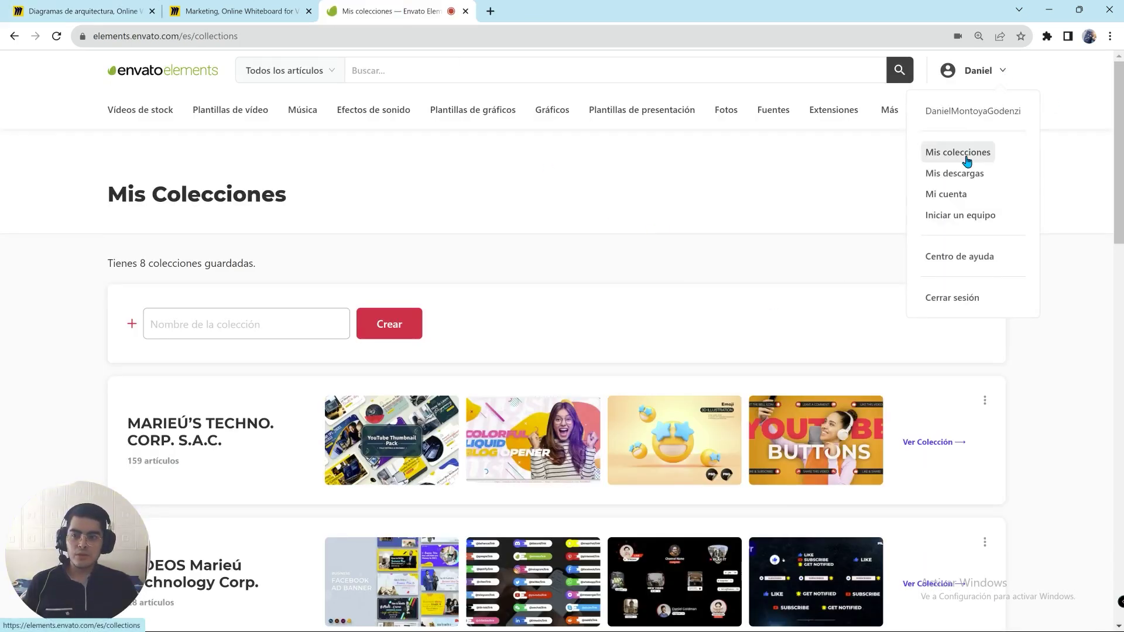
pyautogui.click(174, 330)
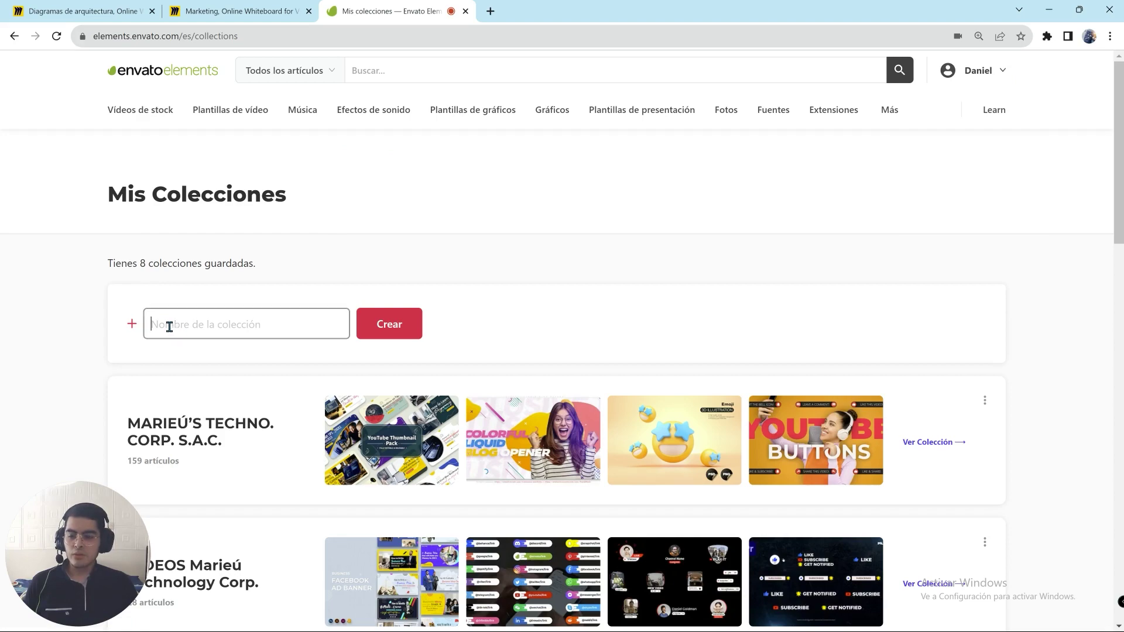
pyautogui.write('Catálogos')
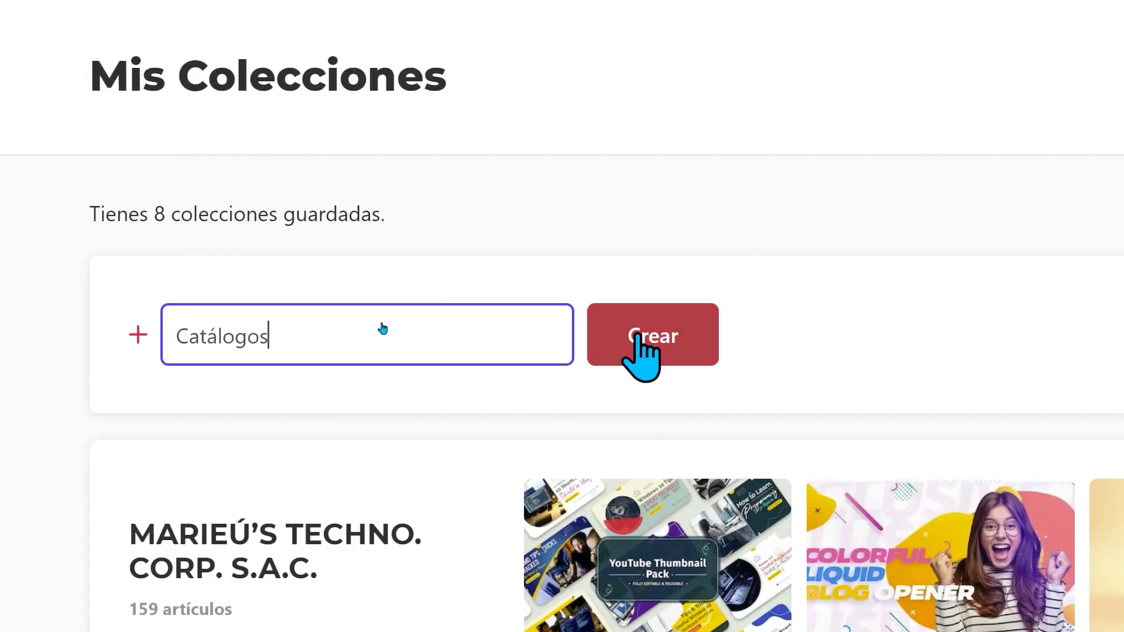
pyautogui.click(652, 335)
# - Open the FitGym template from the WEBSITES collection, show its save options, then return to the Marketing board
pyautogui.scroll(-3, 234, 310)
pyautogui.scroll(-2, 232, 300)
pyautogui.scroll(-2, 237, 307)
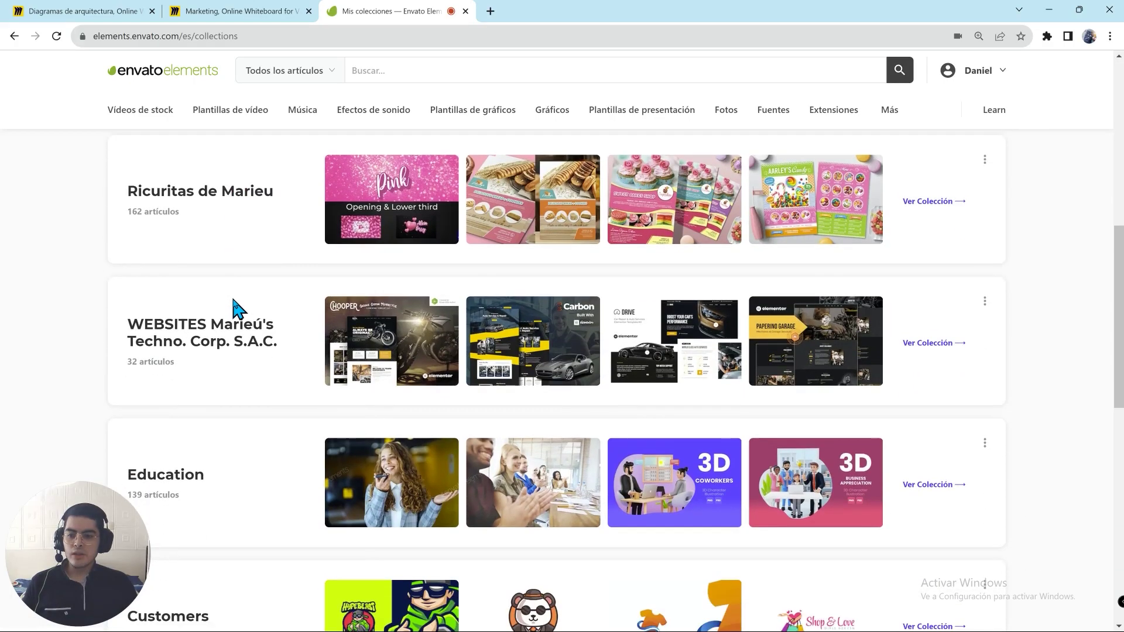
pyautogui.click(233, 332)
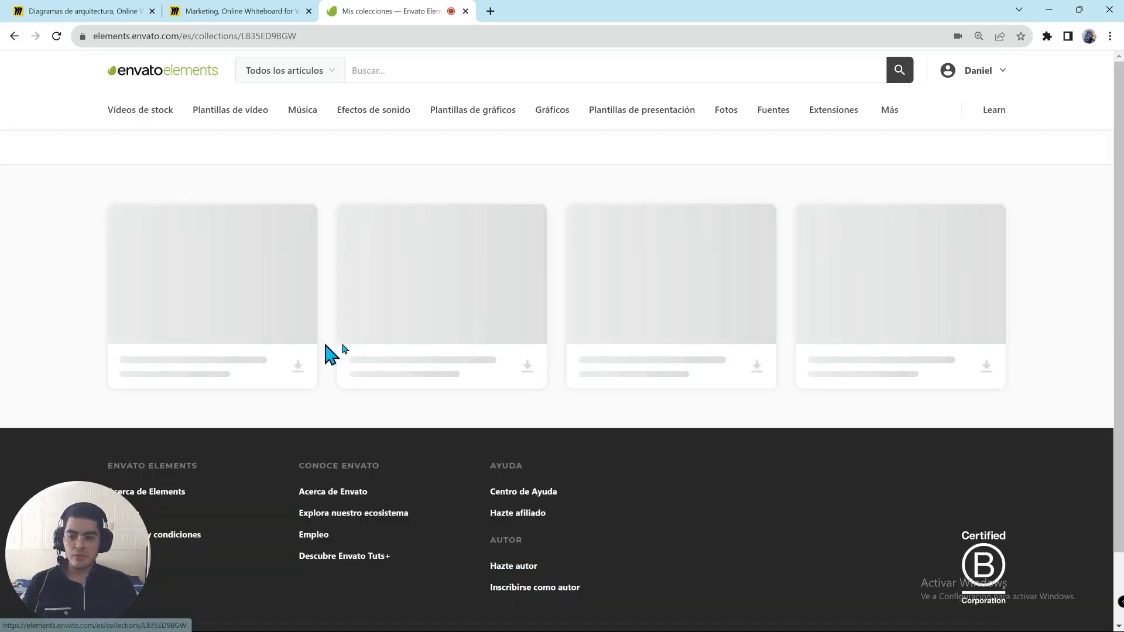
pyautogui.scroll(-3, 357, 269)
pyautogui.scroll(-4, 357, 270)
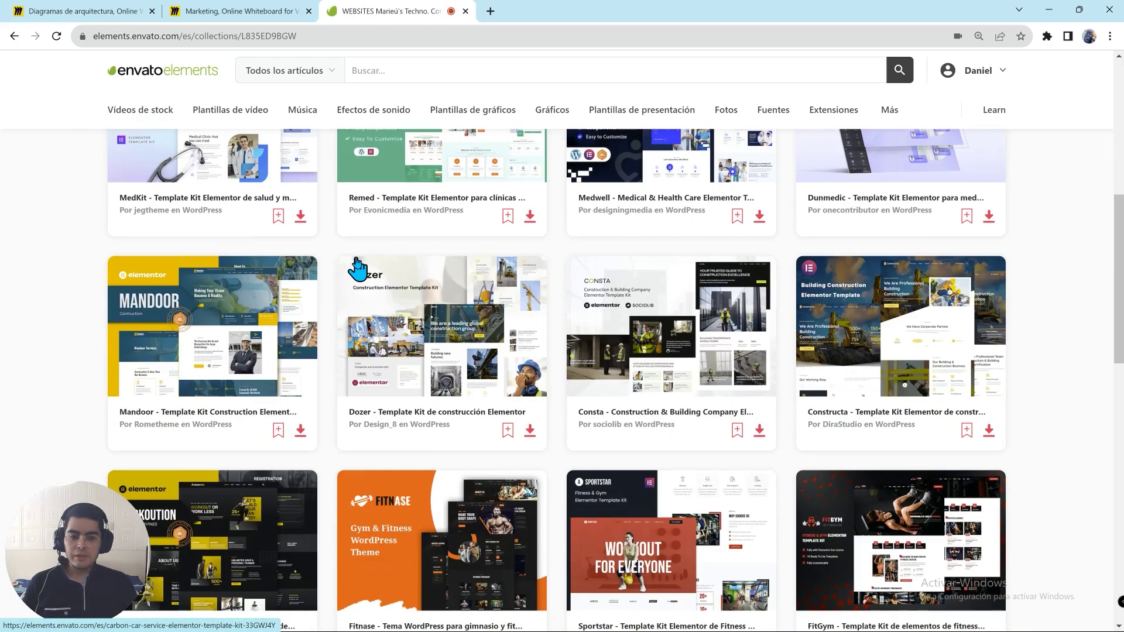
pyautogui.scroll(-3, 356, 270)
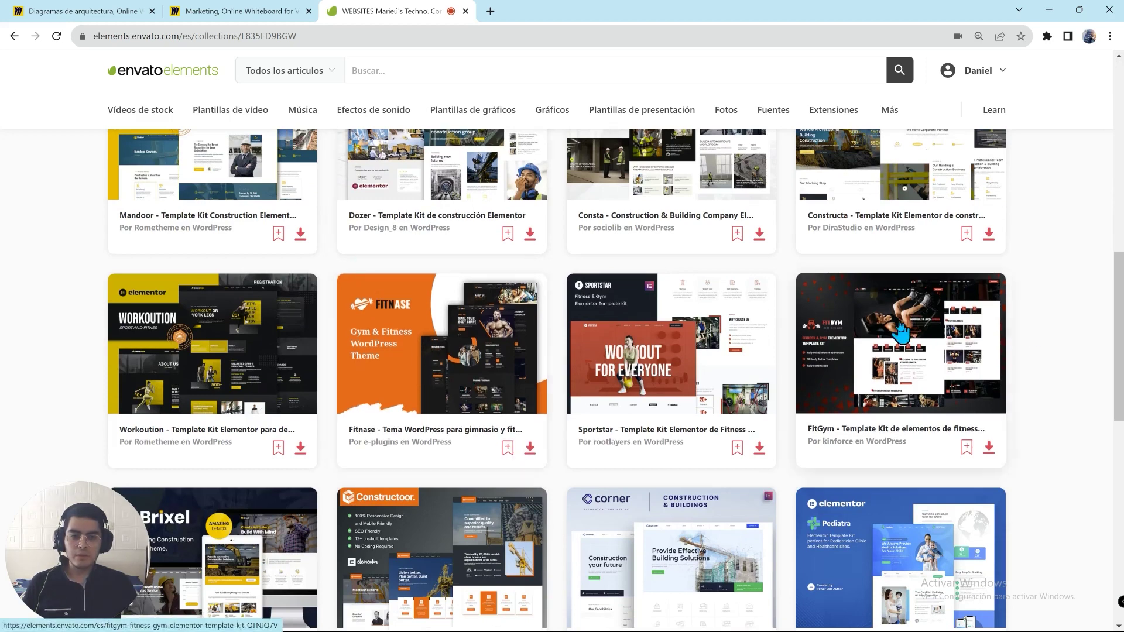
pyautogui.click(901, 346)
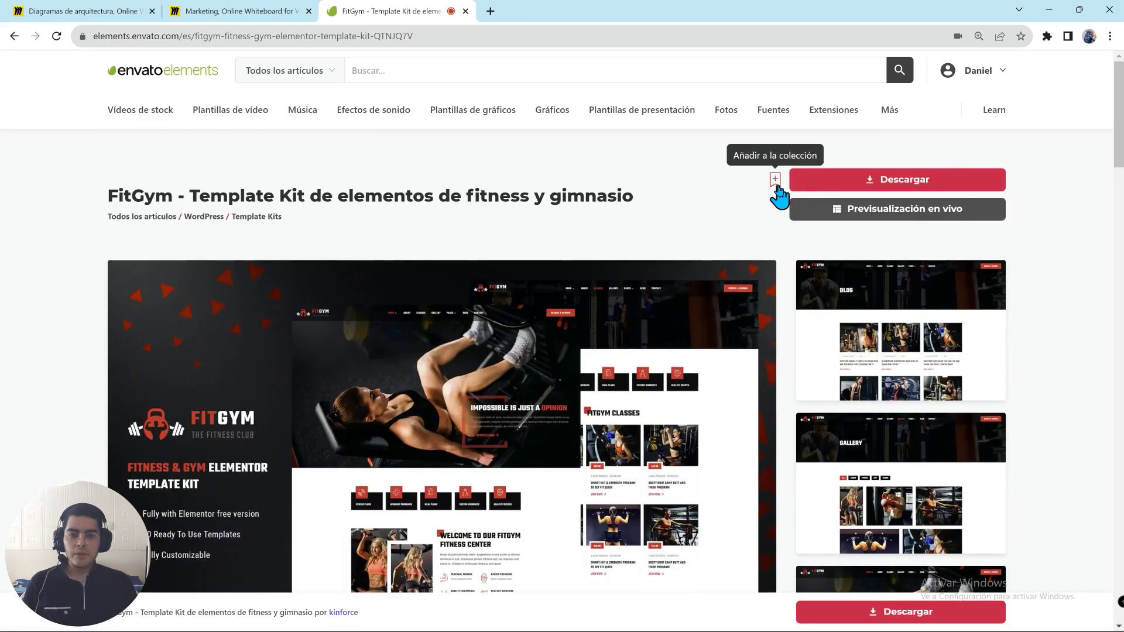
pyautogui.click(775, 181)
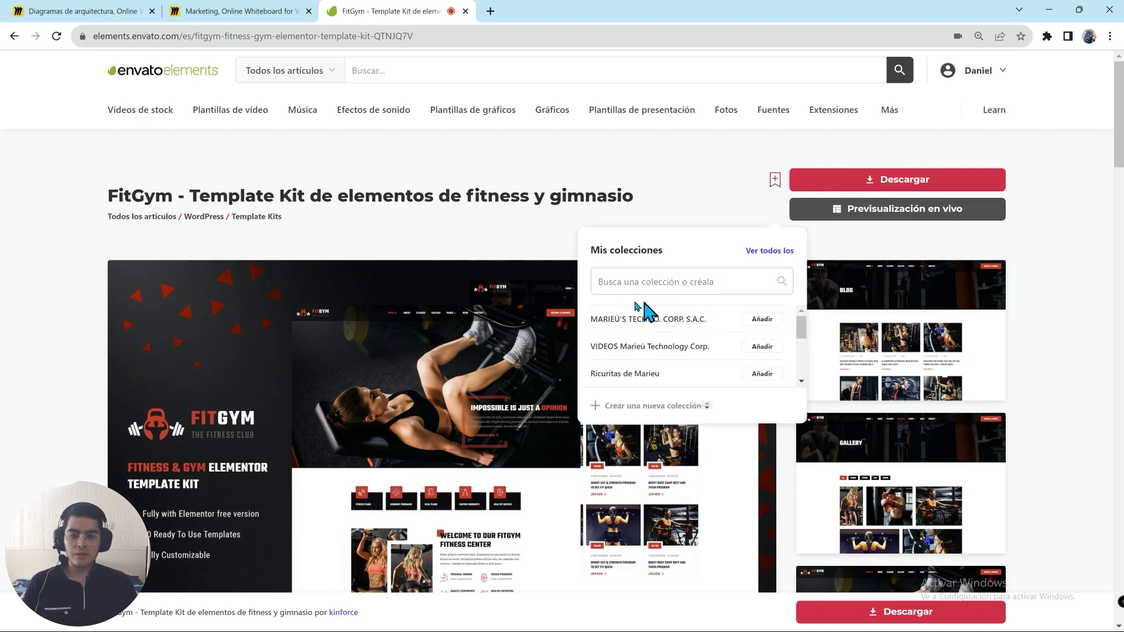
pyautogui.hotkey('ctrl', 'shift', 'Tab')
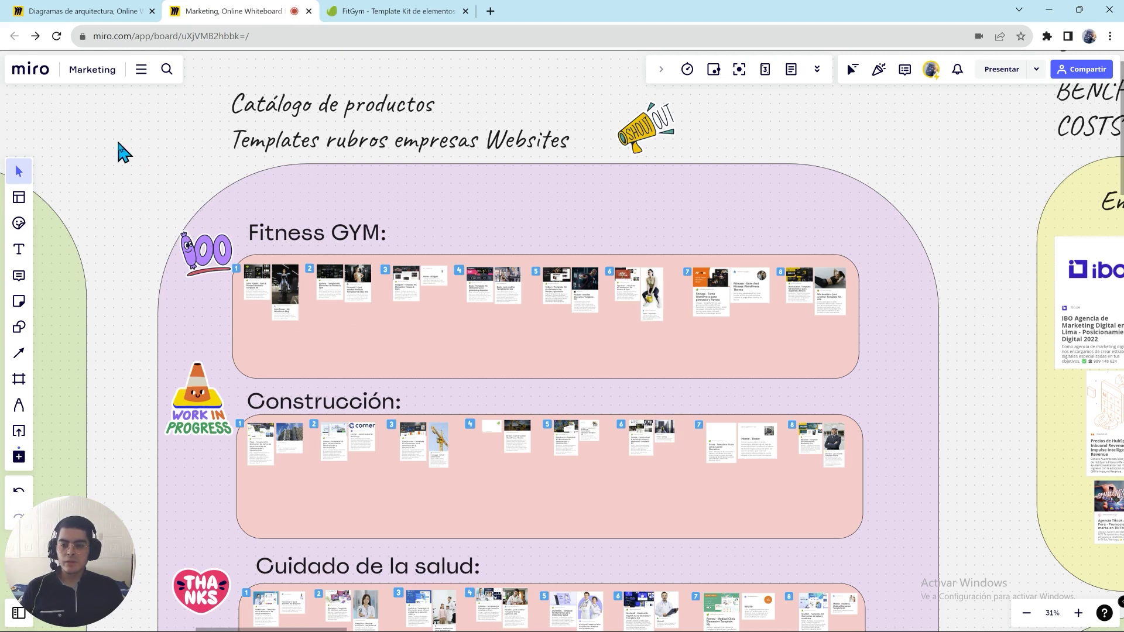
# - Pan and zoom the Miro Marketing board to review the Fitness GYM template row
pyautogui.moveTo(413, 228)
pyautogui.mouseDown()
pyautogui.moveTo(399, 211)
pyautogui.moveTo(407, 183)
pyautogui.mouseUp()
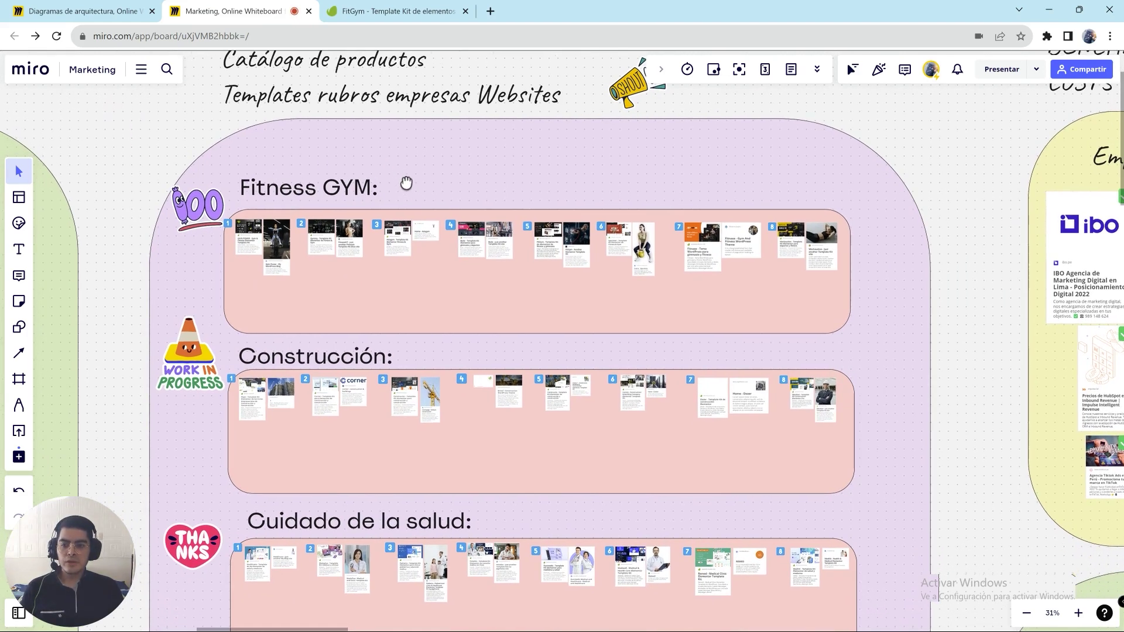
pyautogui.scroll(-2, 414, 188)
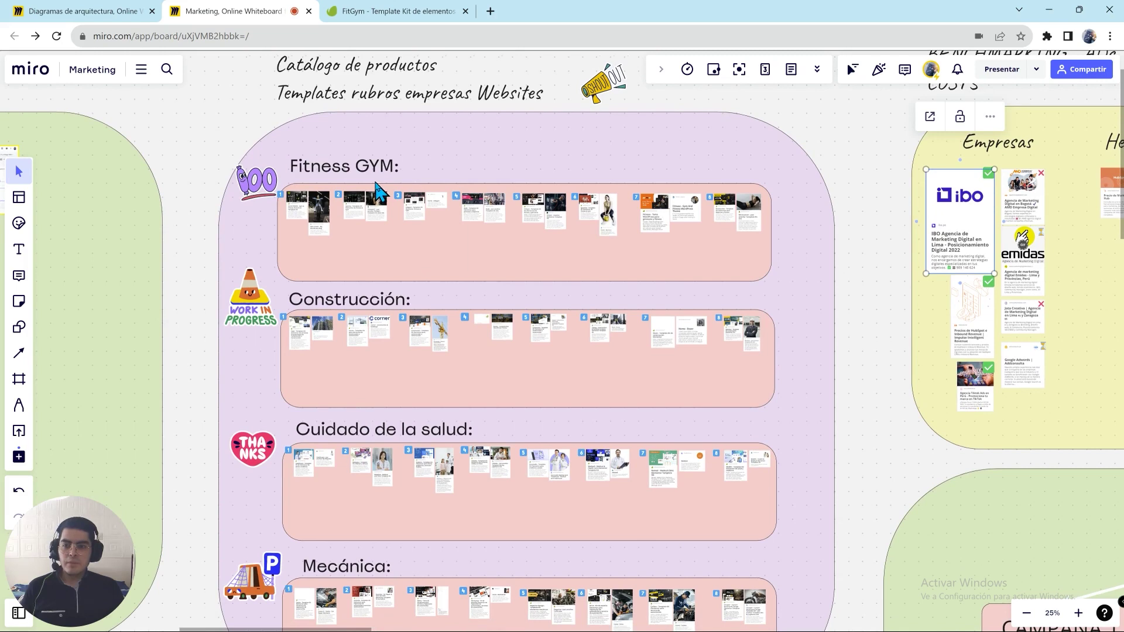
pyautogui.moveTo(422, 160); pyautogui.dragTo(408, 180)
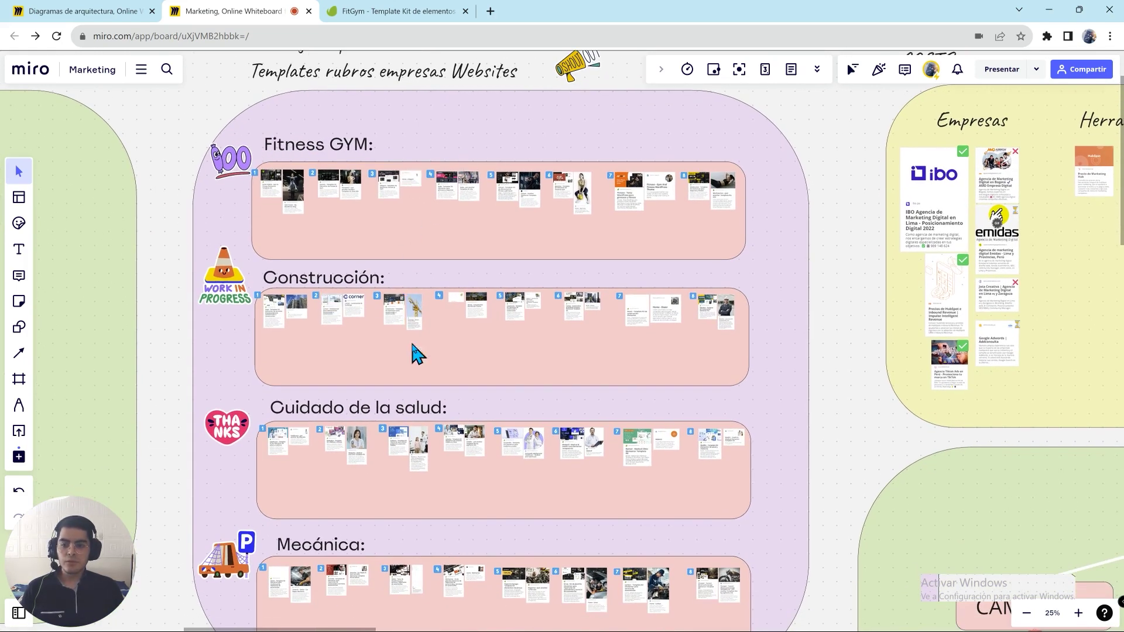
pyautogui.scroll(-2, 433, 363)
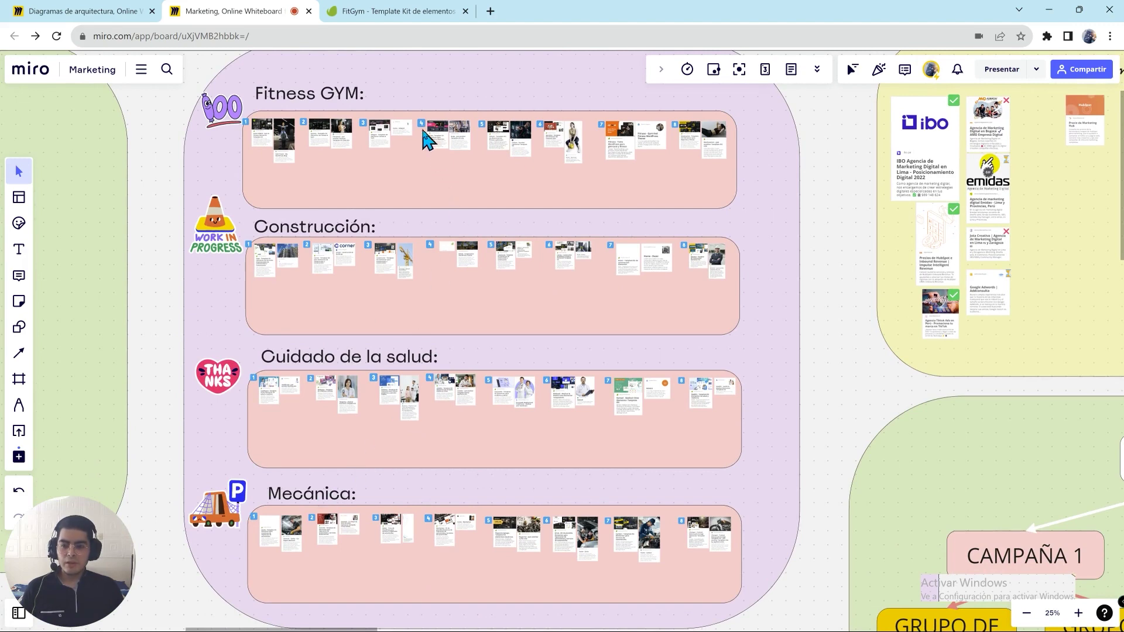
pyautogui.scroll(3, 430, 140)
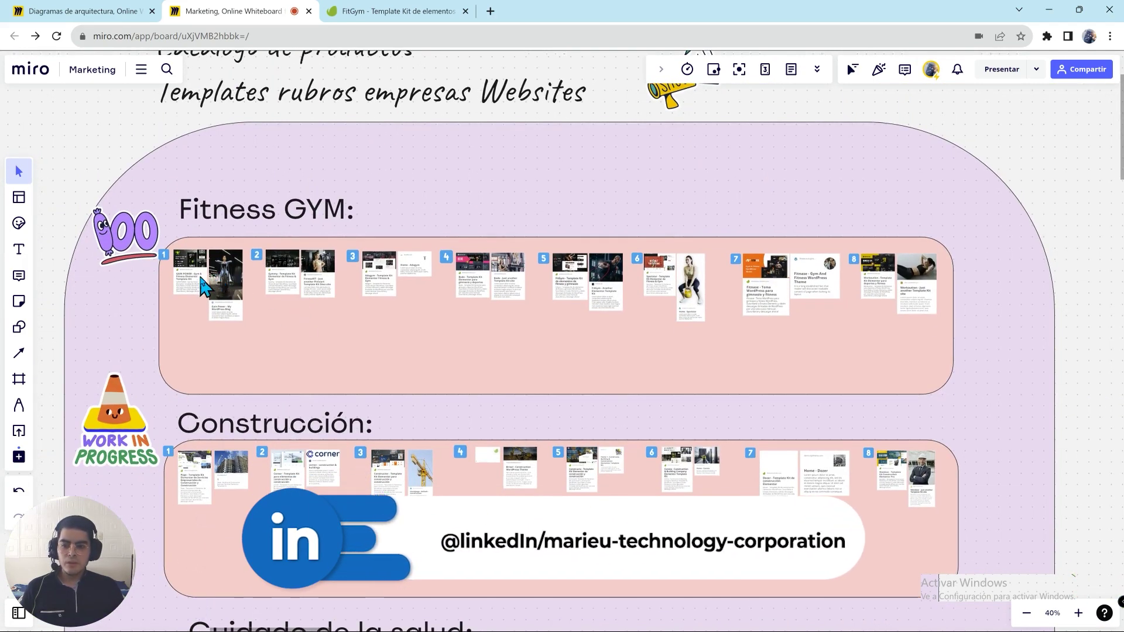
pyautogui.scroll(3, 183, 243)
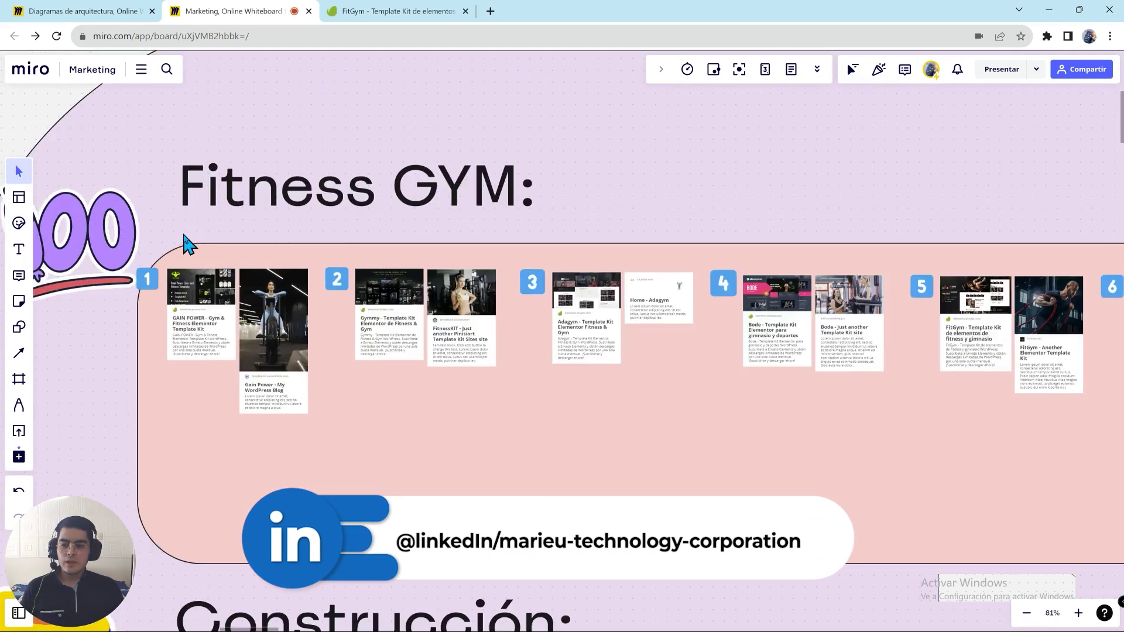
pyautogui.scroll(3, 193, 292)
pyautogui.scroll(2, 208, 359)
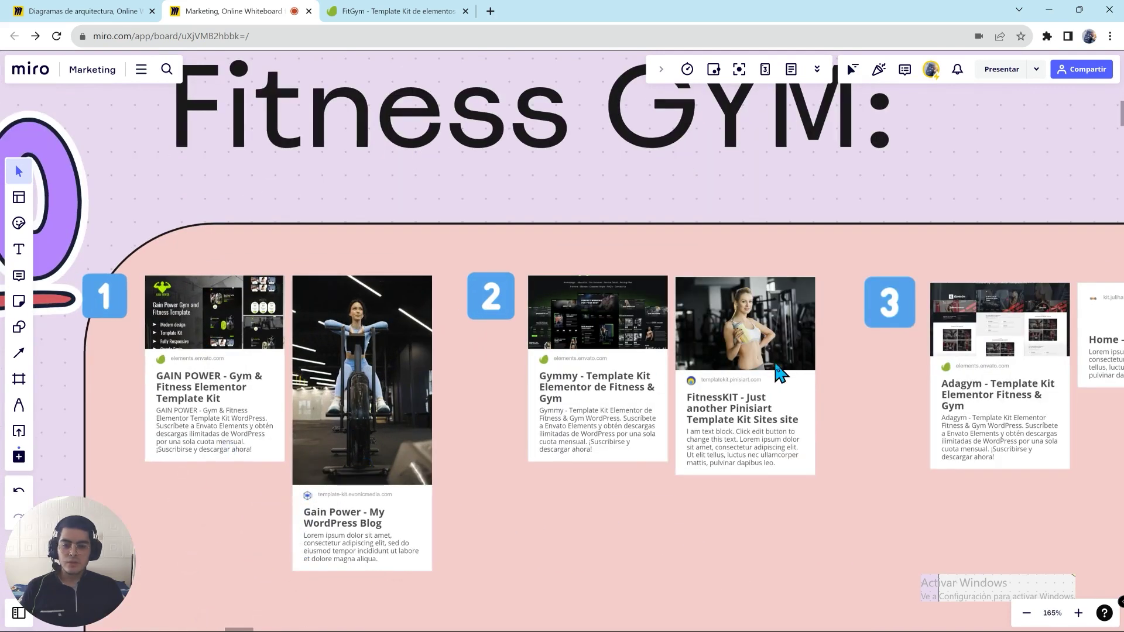
pyautogui.scroll(-3, 983, 375)
pyautogui.hscroll(3, 895, 316)
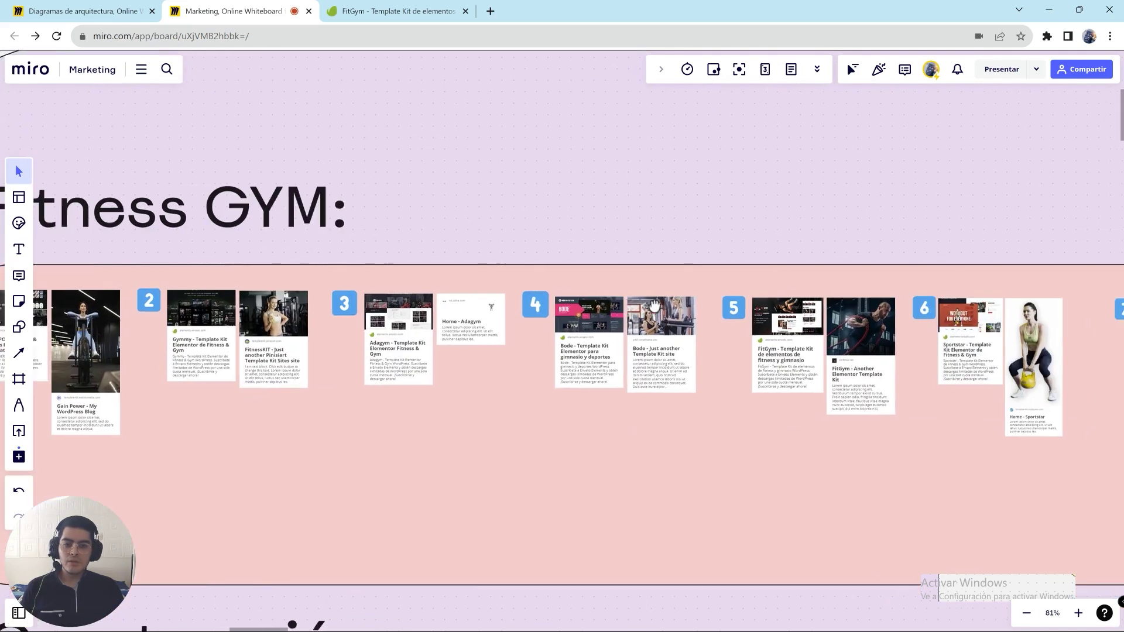
pyautogui.scroll(5, 889, 310)
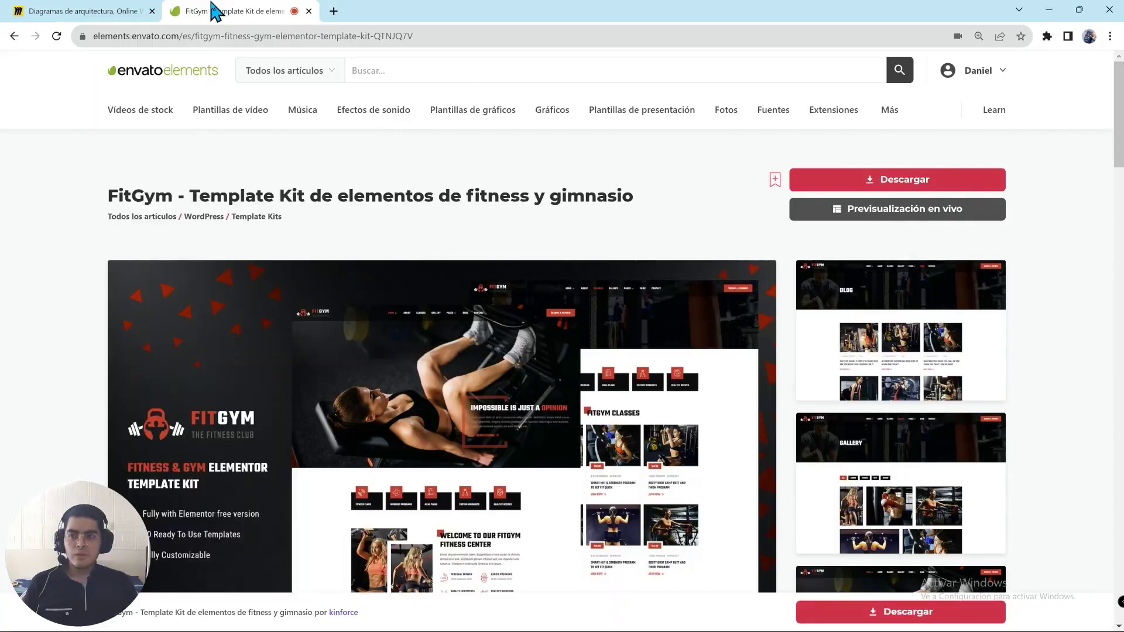
# - Open Catálogo WebSities - Fitness GYM.psd from the Letter folder in Photoshop
pyautogui.click(459, 619)
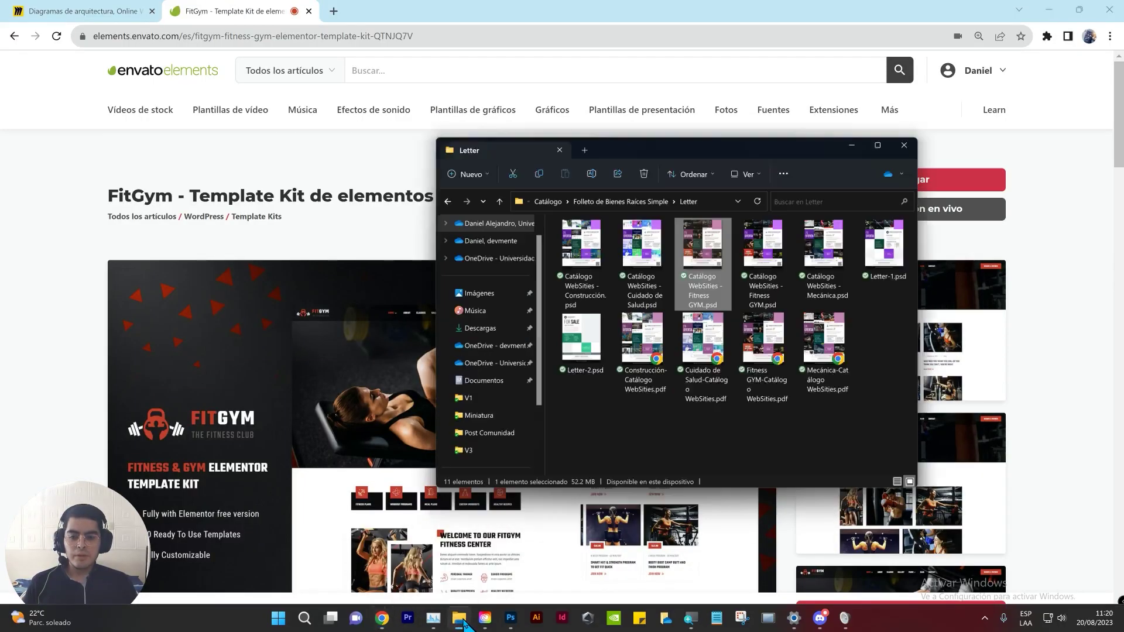
pyautogui.doubleClick(588, 325)
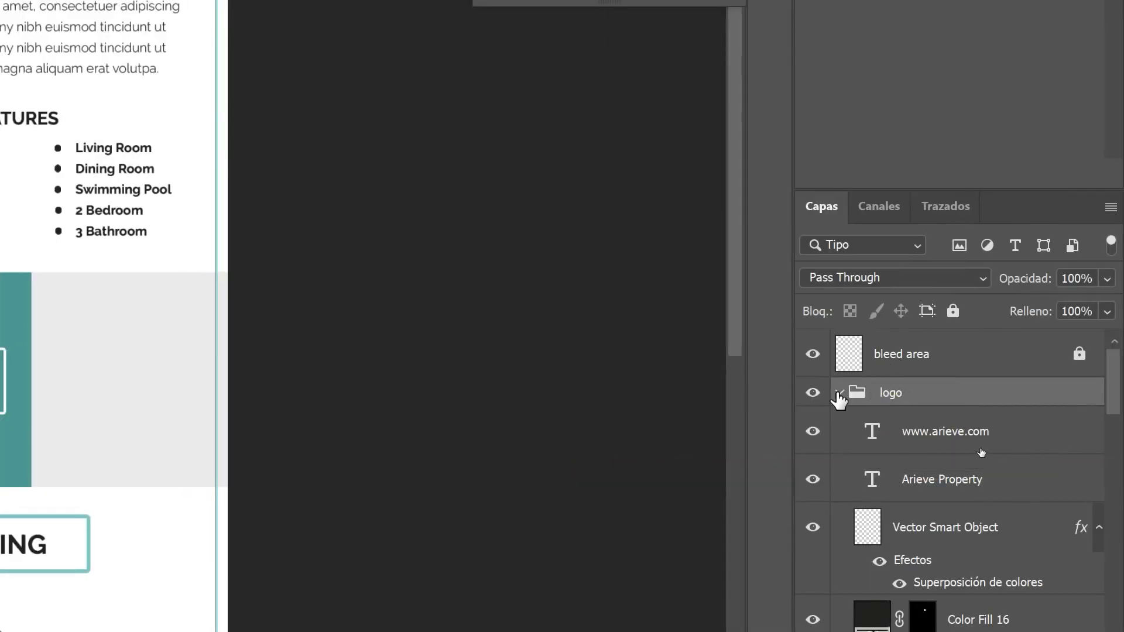
pyautogui.scroll(-5, 843, 403)
pyautogui.scroll(-2, 843, 410)
pyautogui.scroll(10, 842, 412)
pyautogui.scroll(-5, 843, 411)
pyautogui.scroll(5, 843, 412)
pyautogui.scroll(-12, 849, 416)
pyautogui.scroll(5, 849, 420)
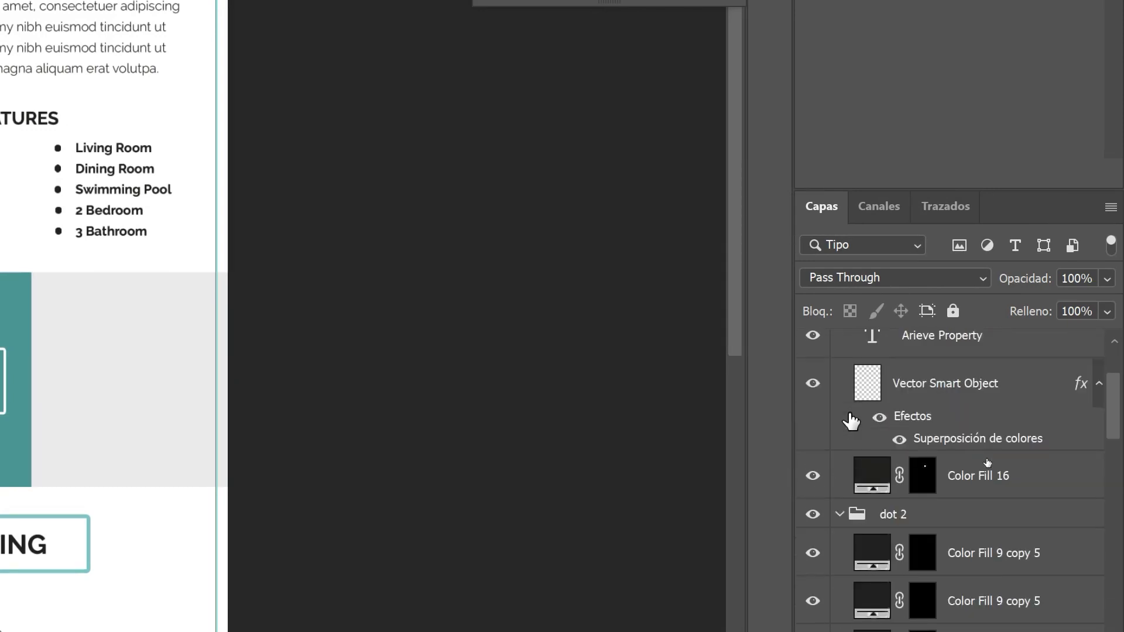
pyautogui.scroll(4, 849, 421)
pyautogui.click(840, 393)
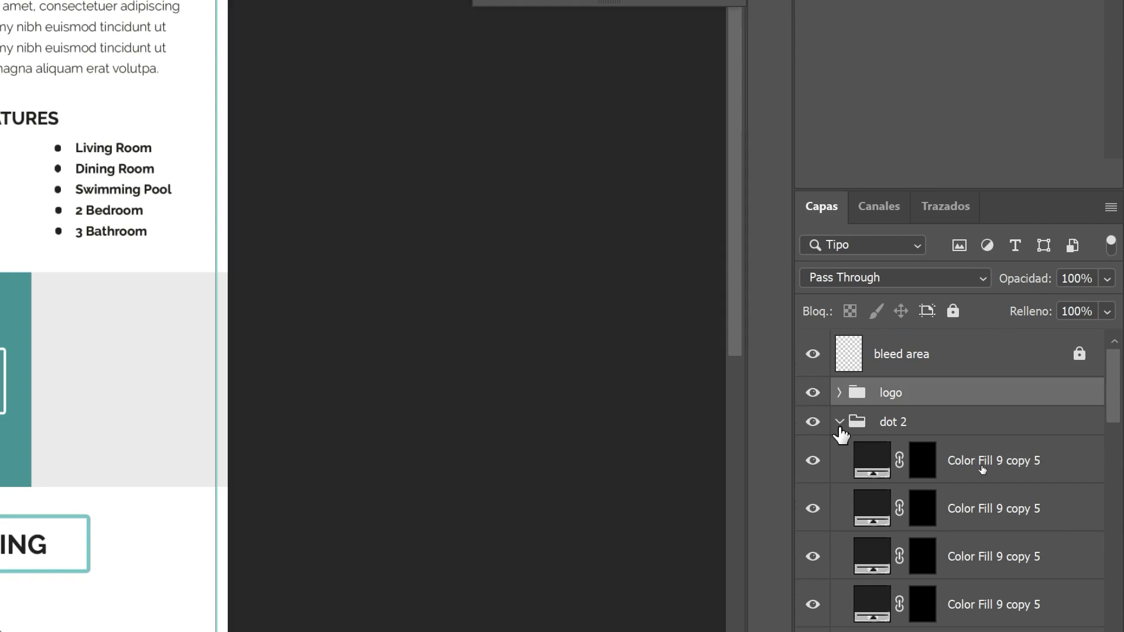
pyautogui.click(839, 421)
pyautogui.click(840, 451)
pyautogui.click(841, 484)
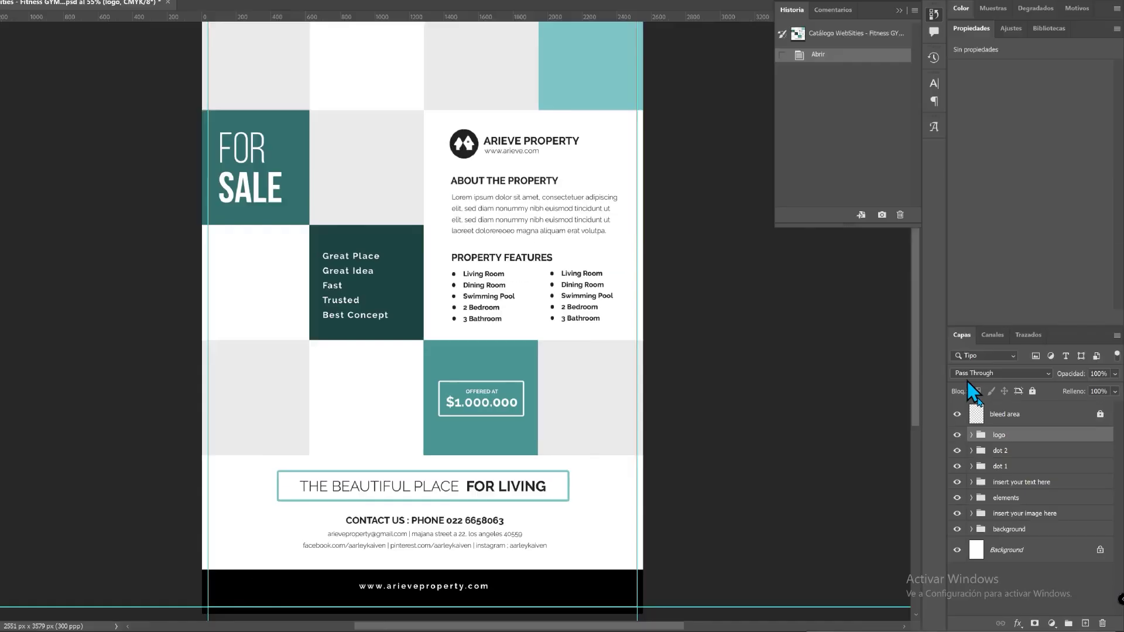
pyautogui.click(969, 448)
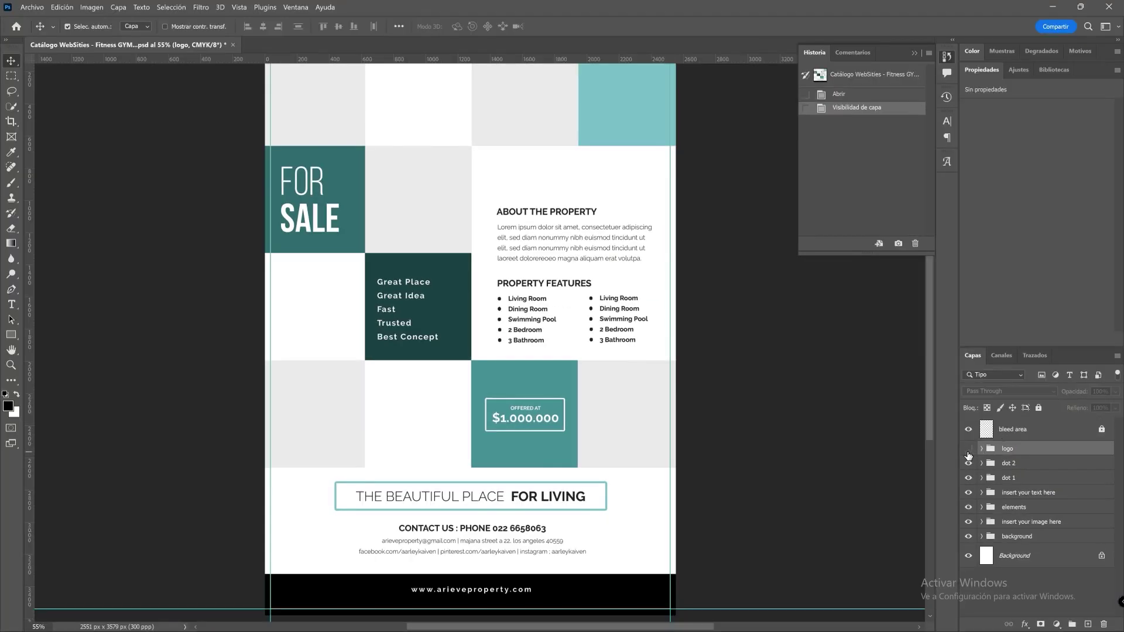
pyautogui.click(969, 449)
pyautogui.click(968, 449)
pyautogui.click(968, 449)
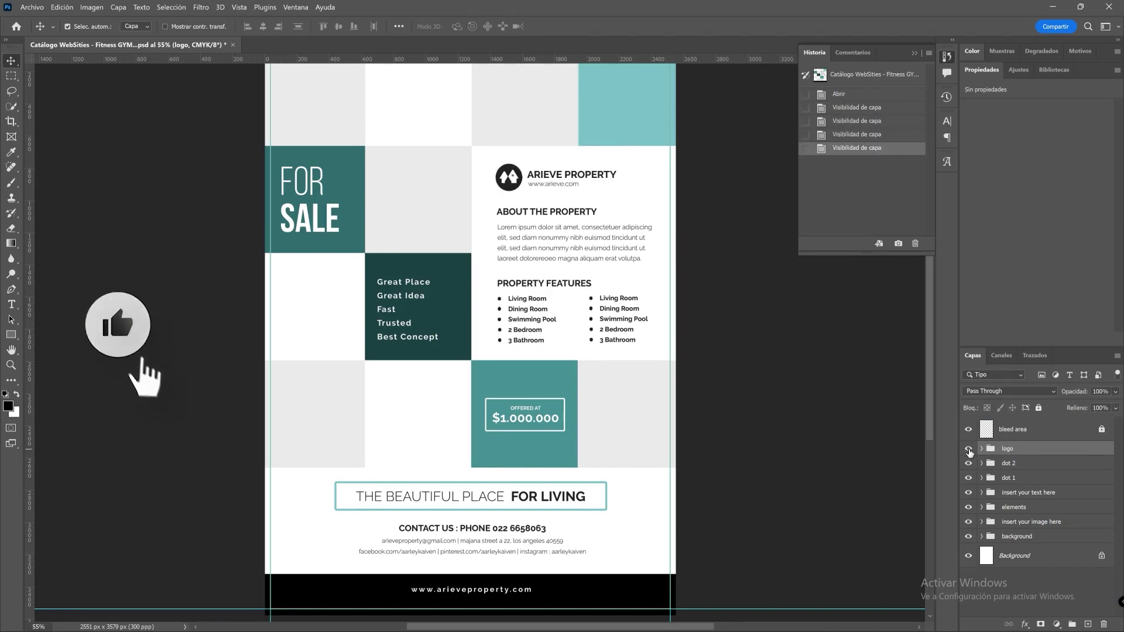
pyautogui.click(969, 449)
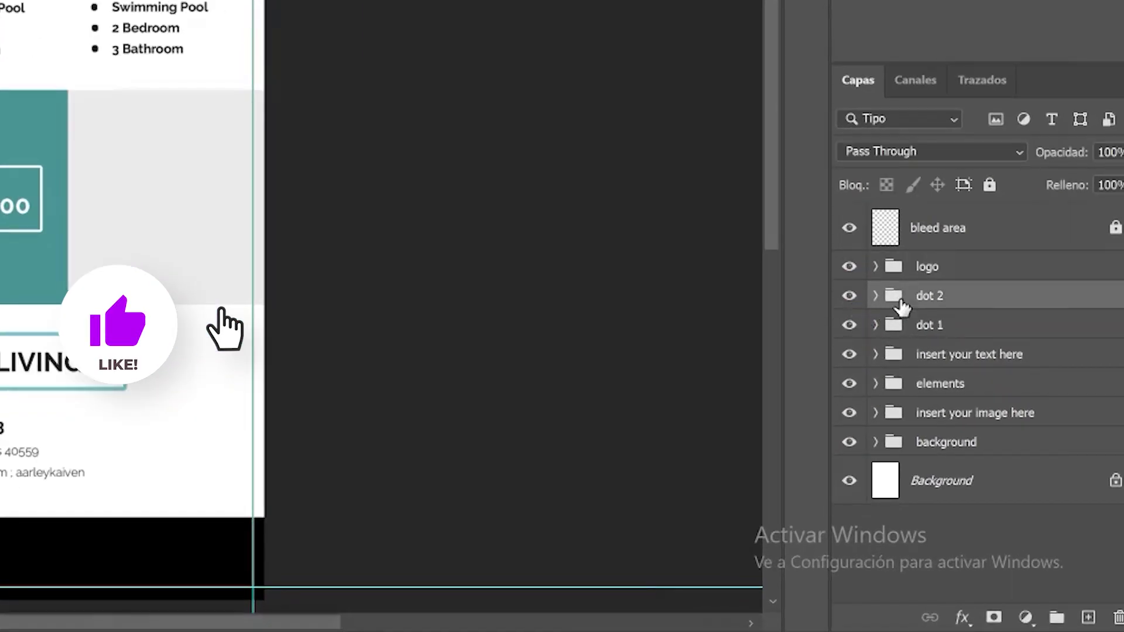
pyautogui.click(849, 326)
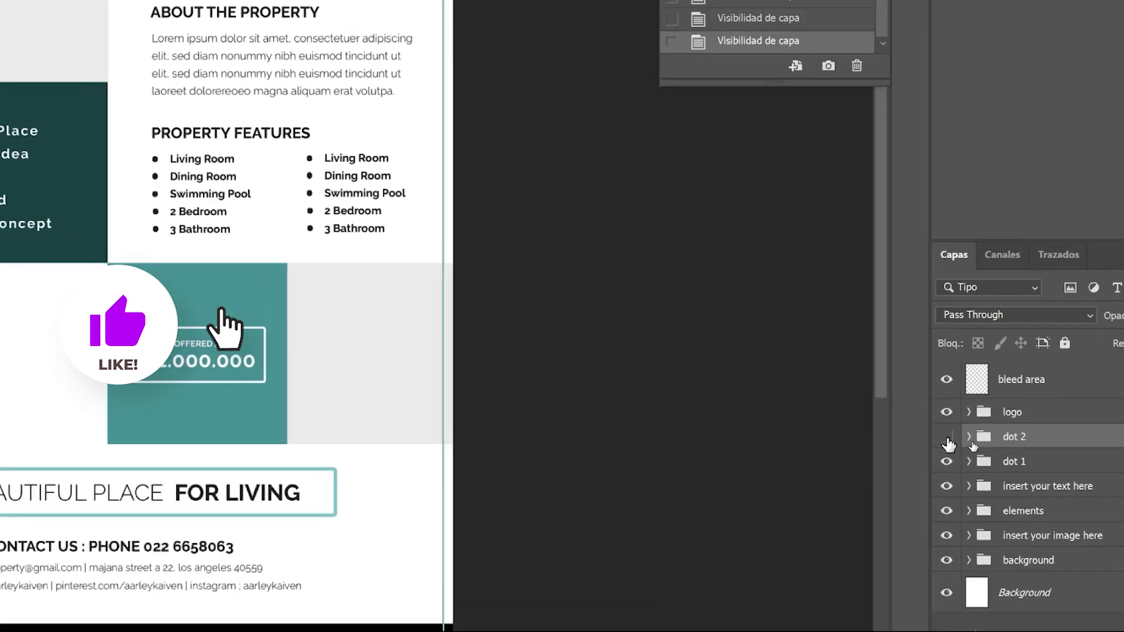
pyautogui.click(946, 458)
pyautogui.click(946, 481)
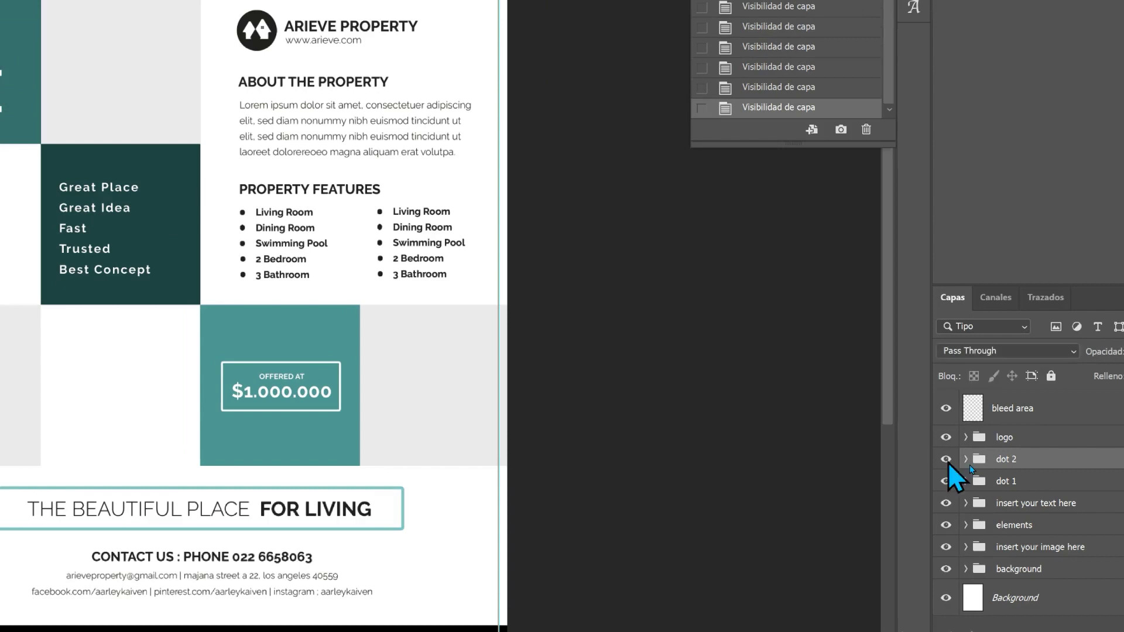
pyautogui.click(945, 459)
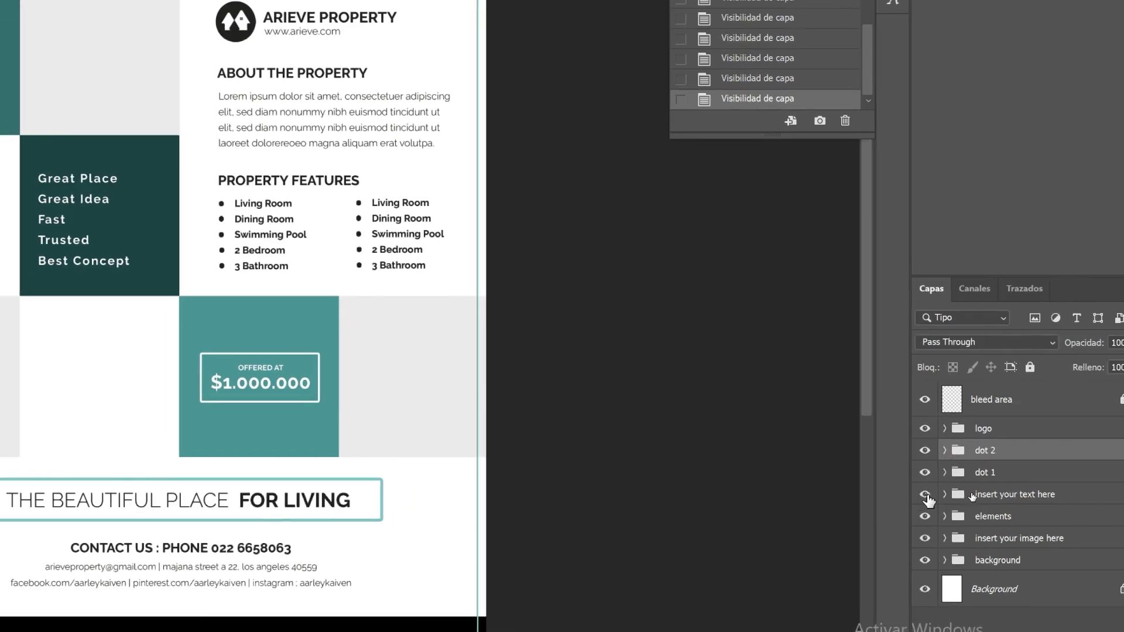
pyautogui.click(930, 496)
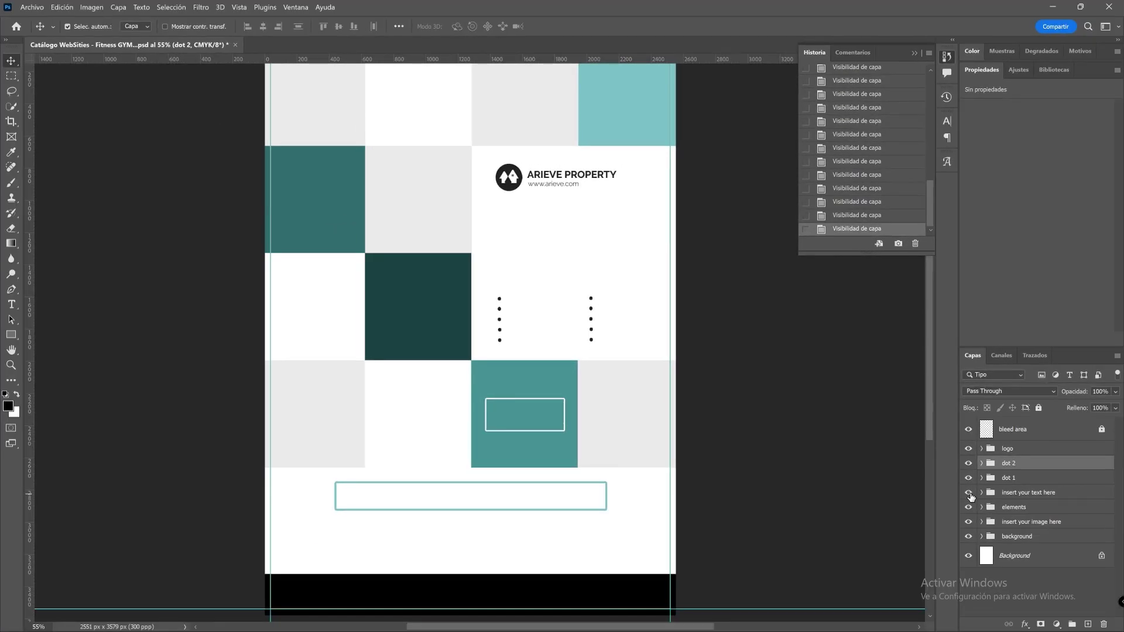
pyautogui.click(969, 494)
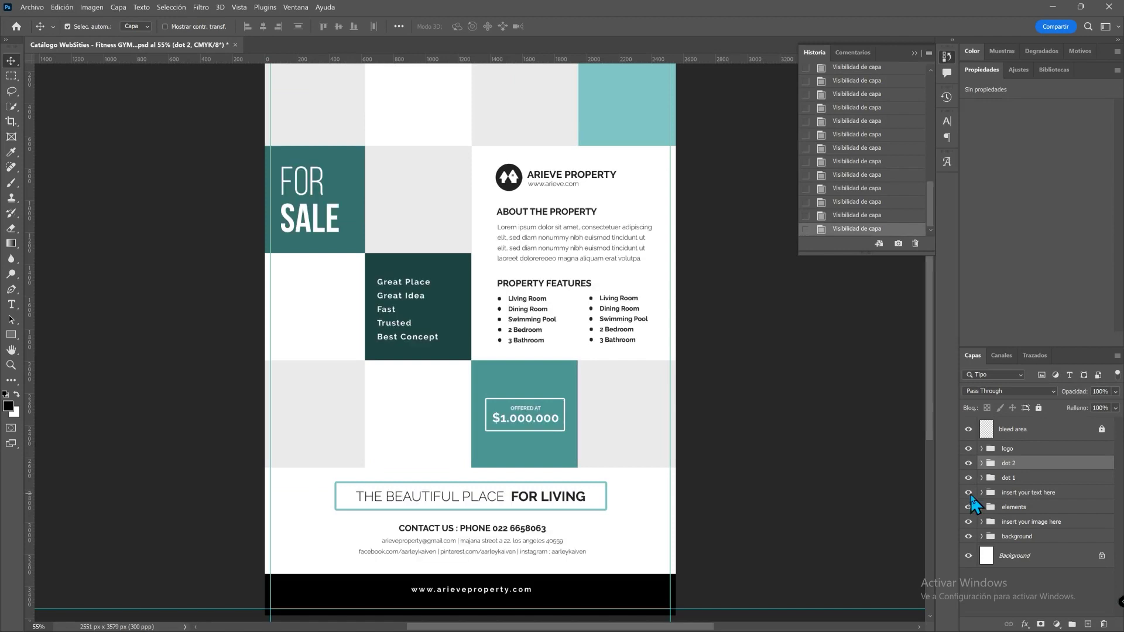
pyautogui.click(969, 493)
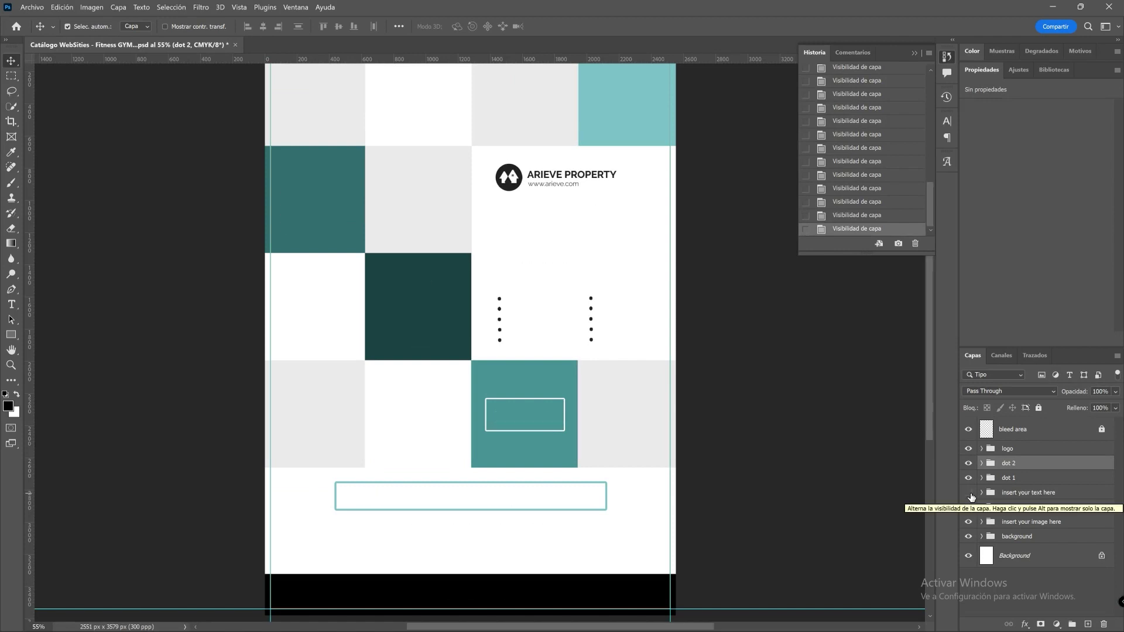
pyautogui.click(968, 494)
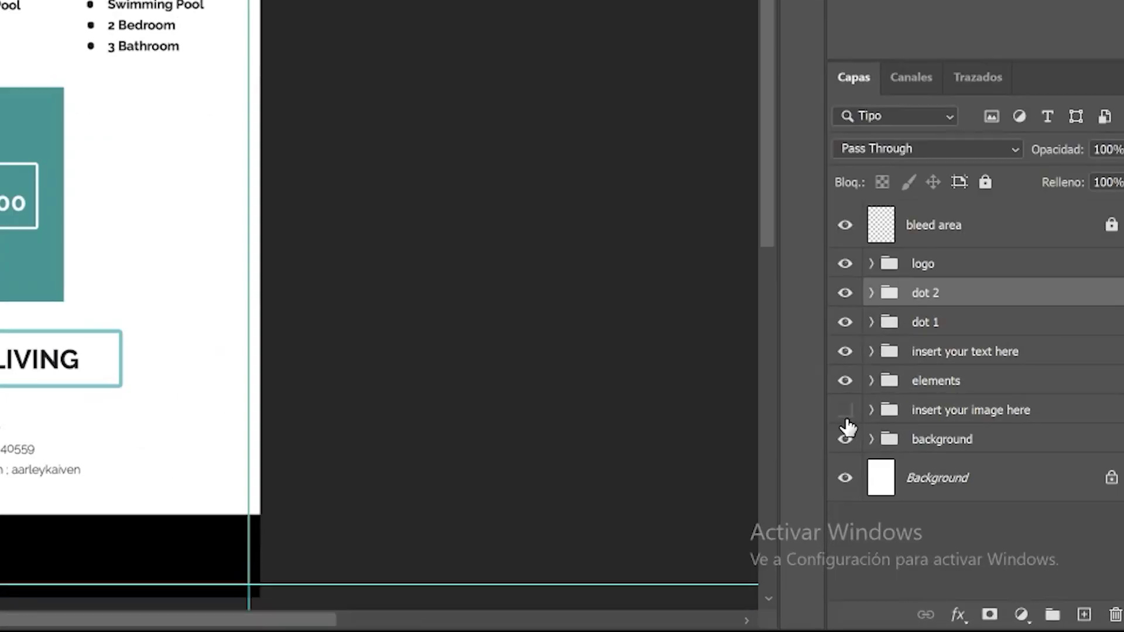
pyautogui.click(844, 417)
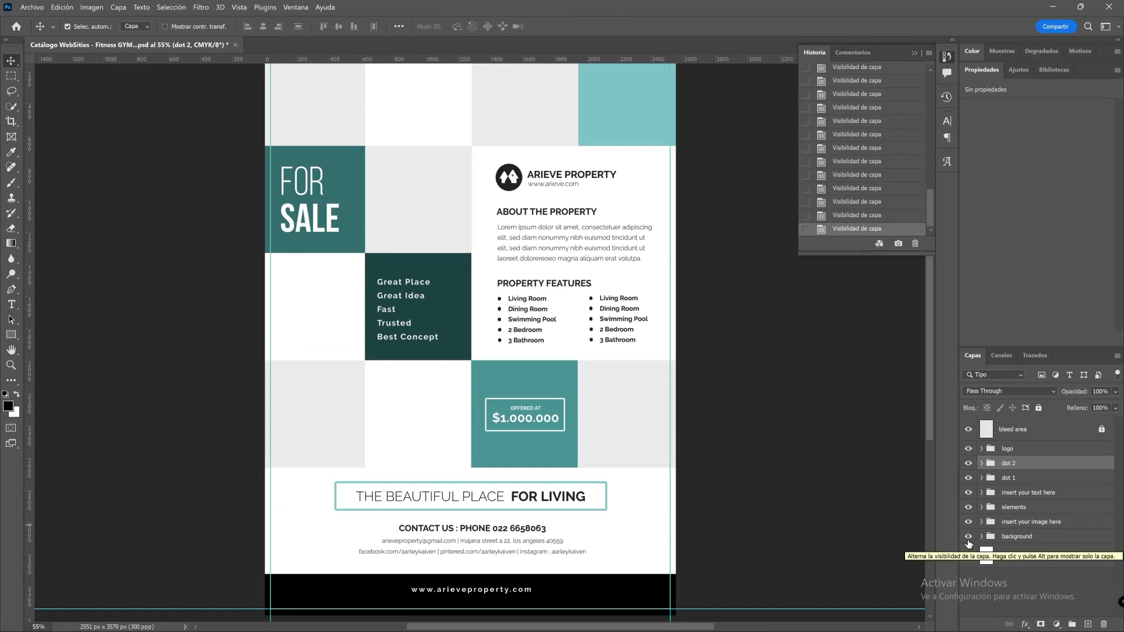
pyautogui.click(968, 539)
pyautogui.click(968, 539)
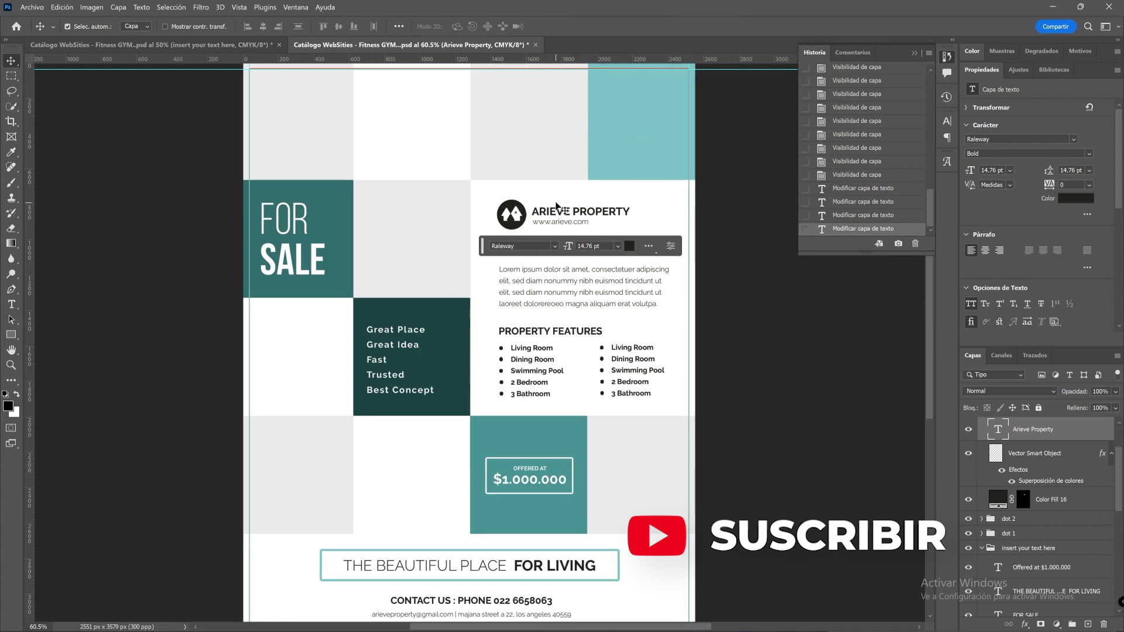
pyautogui.scroll(5, 556, 206)
pyautogui.doubleClick(573, 214)
pyautogui.write('MARIEÚ TECHNOLOGY CORP.')
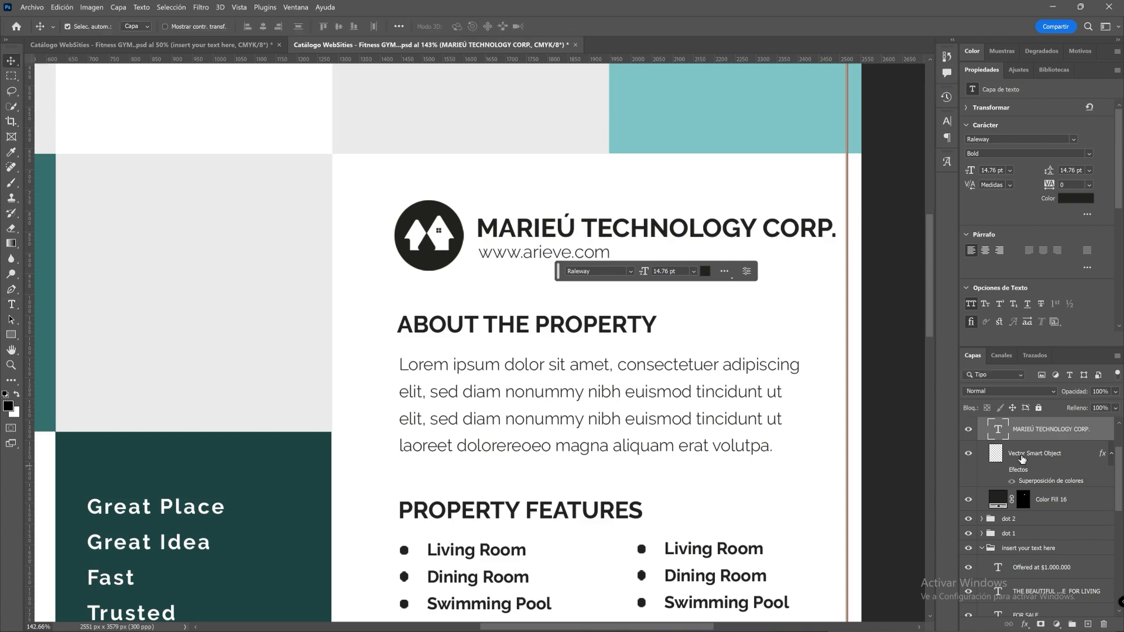
pyautogui.doubleClick(513, 254)
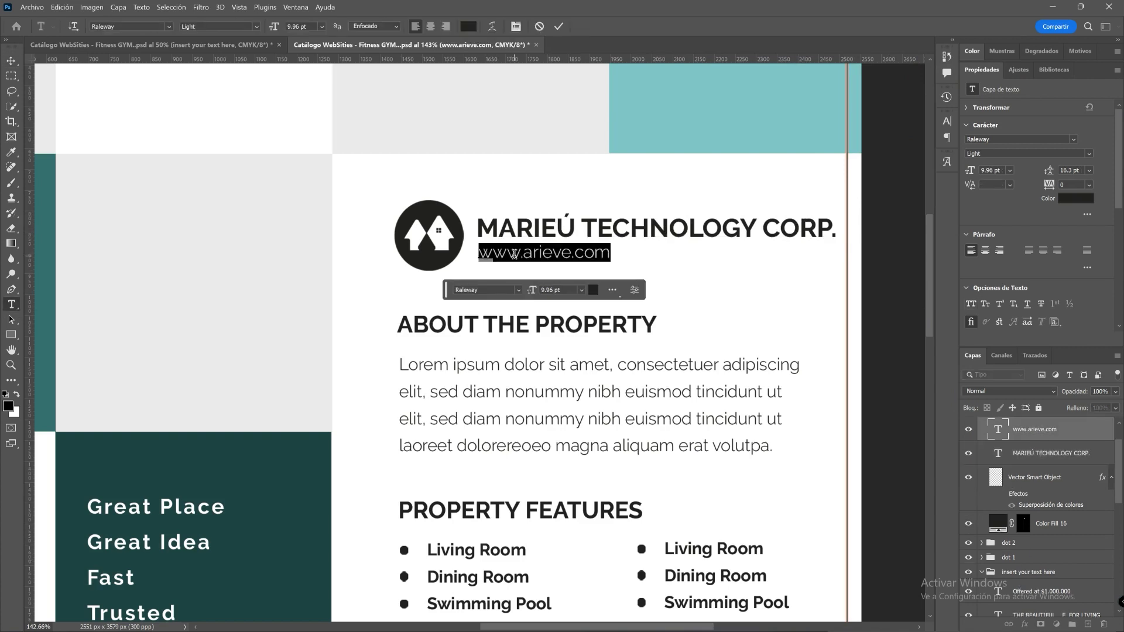
pyautogui.write('www.marieutechnologycorporation.com')
pyautogui.hotkey('ctrl', 'Return')
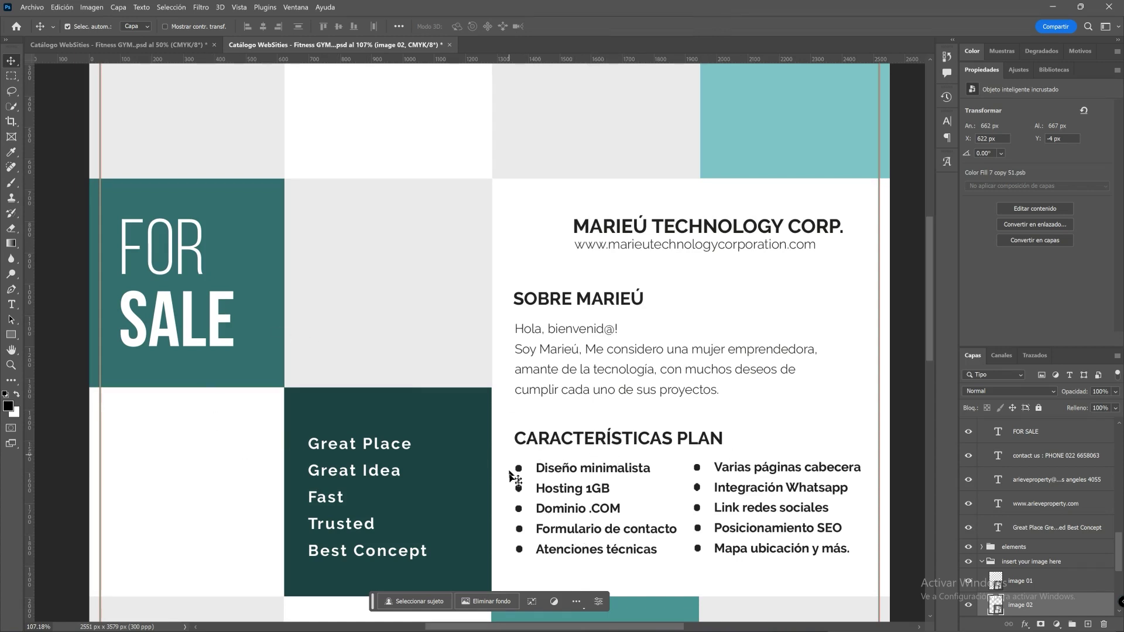
# - Review the Spanish headline, slogan list and $56.99 monthly price box, then deselect all layers
pyautogui.scroll(-2, 766, 541)
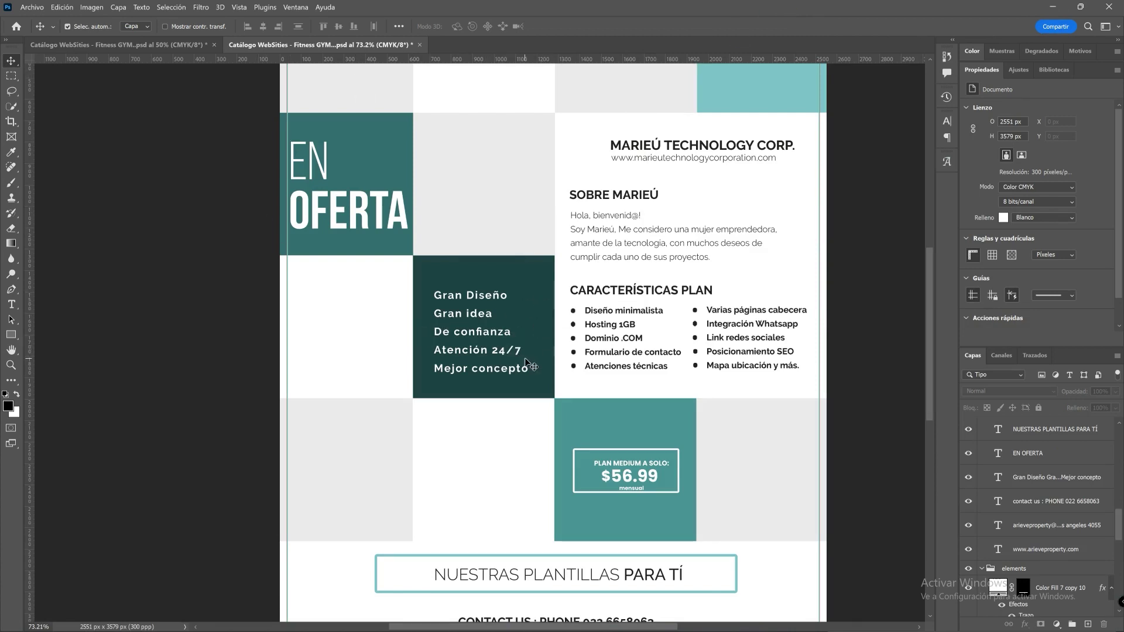
pyautogui.scroll(1, 657, 500)
pyautogui.scroll(1, 681, 498)
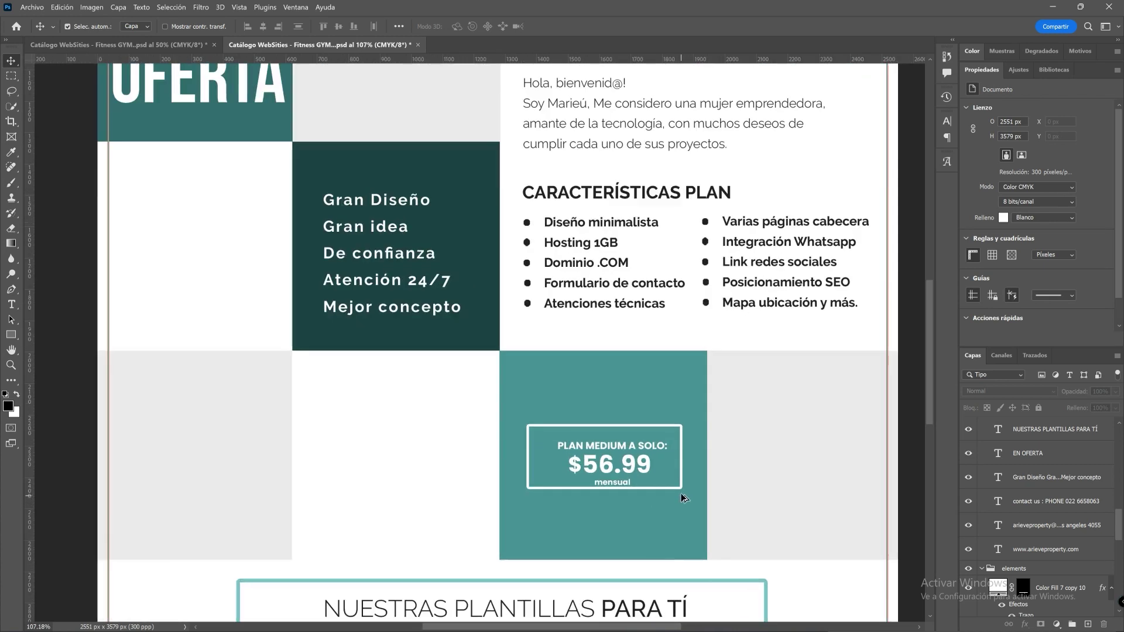
pyautogui.scroll(1, 683, 498)
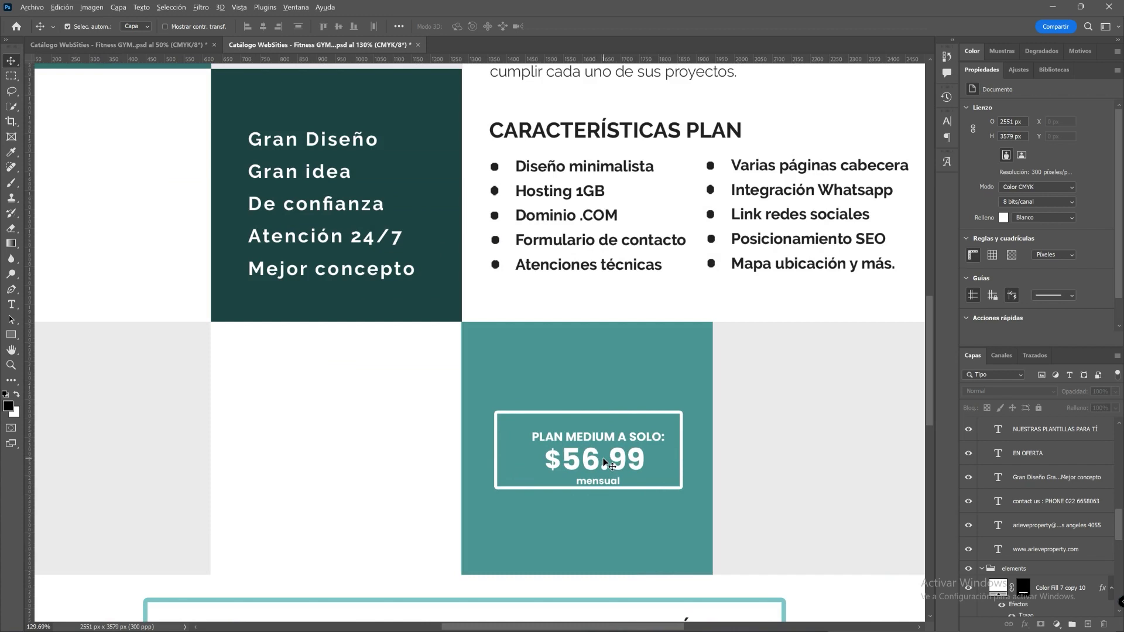
pyautogui.scroll(-1, 607, 451)
pyautogui.scroll(-3, 527, 438)
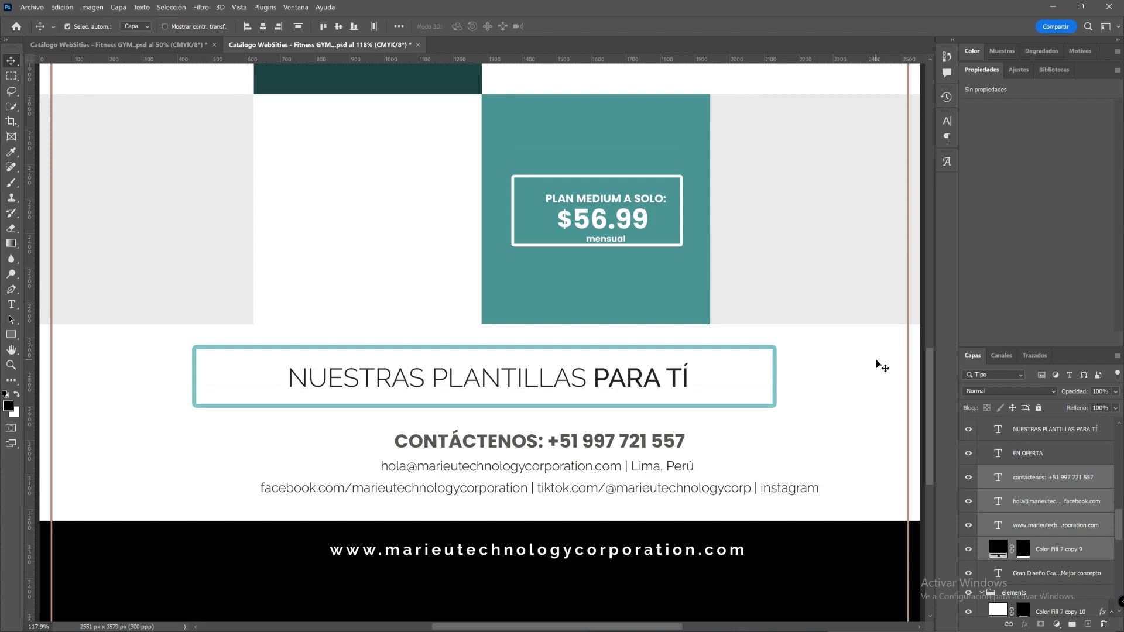
pyautogui.click(881, 362)
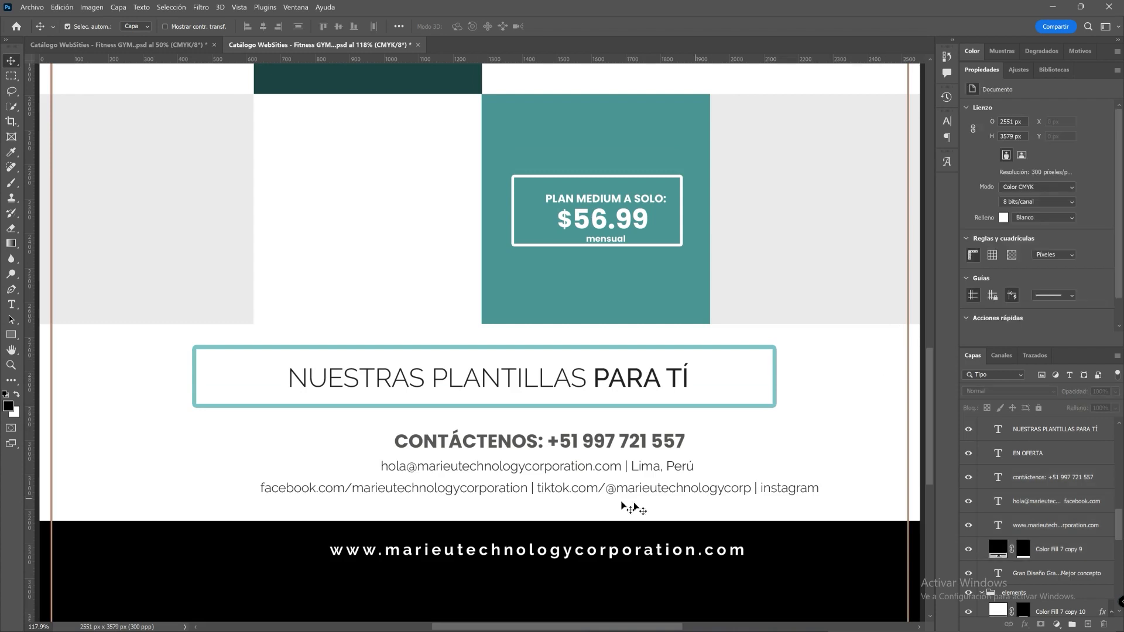
# - Edit the contact block's Lima location, social links and instagram text, then commit
pyautogui.doubleClick(390, 471)
pyautogui.hotkey('ctrl', 'a')
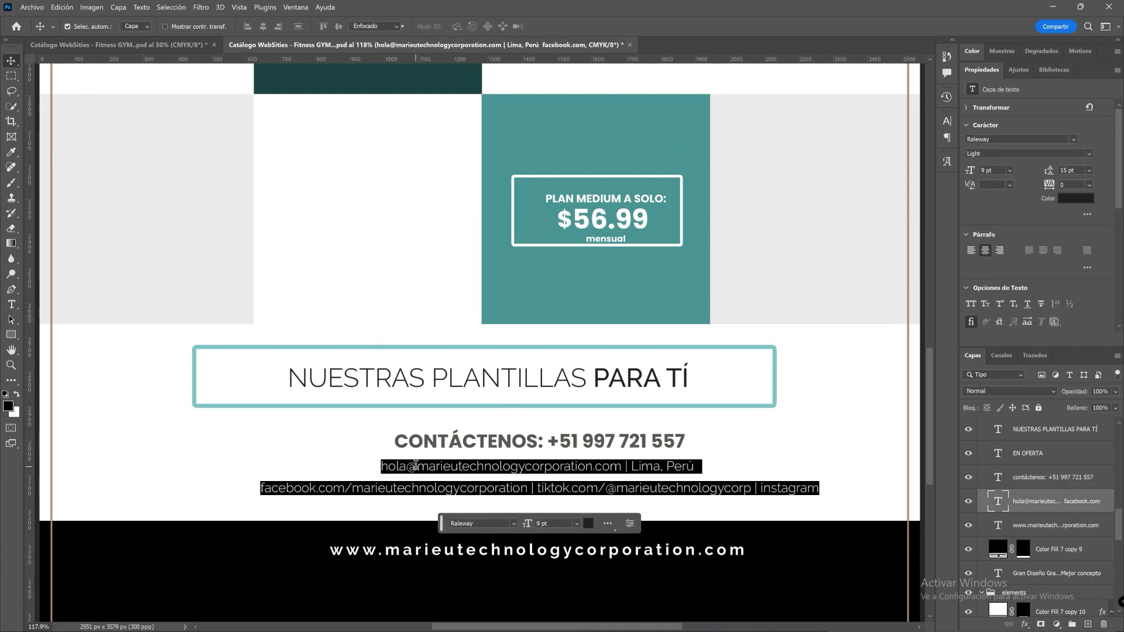
pyautogui.doubleClick(646, 466)
pyautogui.click(326, 489)
pyautogui.tripleClick(326, 489)
pyautogui.click(326, 489)
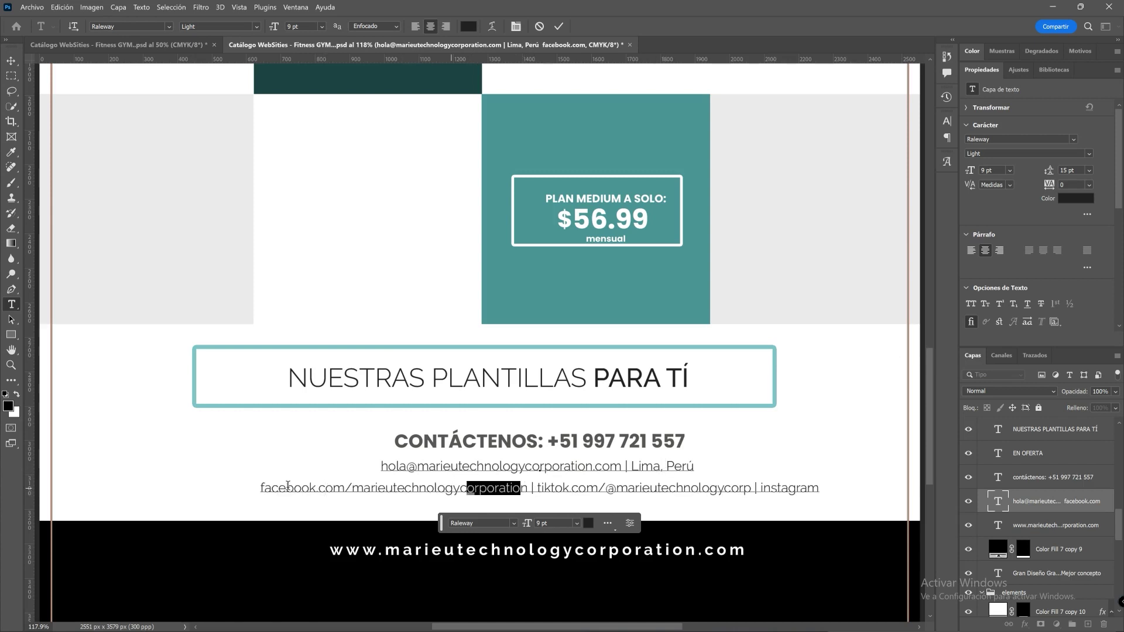
pyautogui.moveTo(762, 488); pyautogui.dragTo(801, 489)
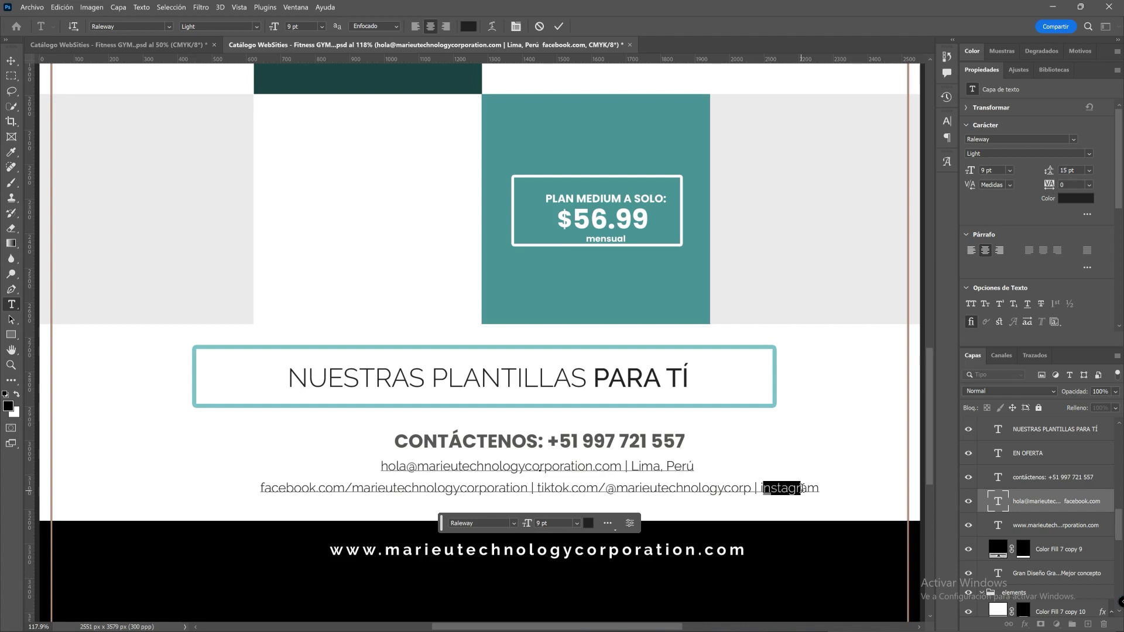
pyautogui.hotkey('ctrl', 'Return')
# - Update the footer web address and view the whole flyer page
pyautogui.doubleClick(667, 547)
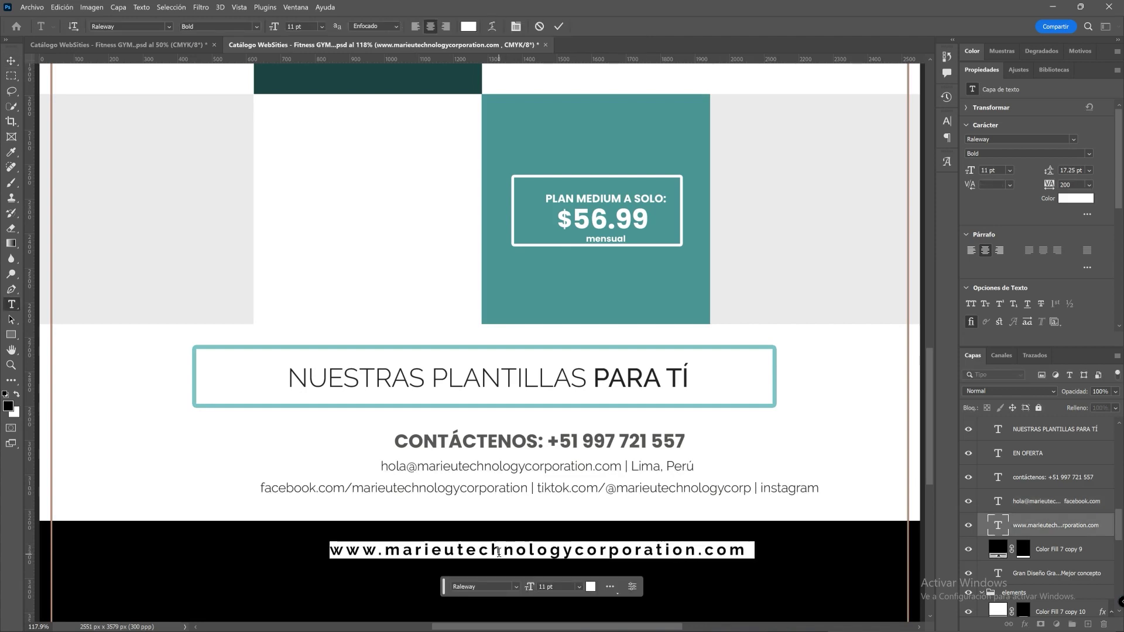
pyautogui.hotkey('ctrl', 'Return')
pyautogui.hotkey('ctrl', '0')
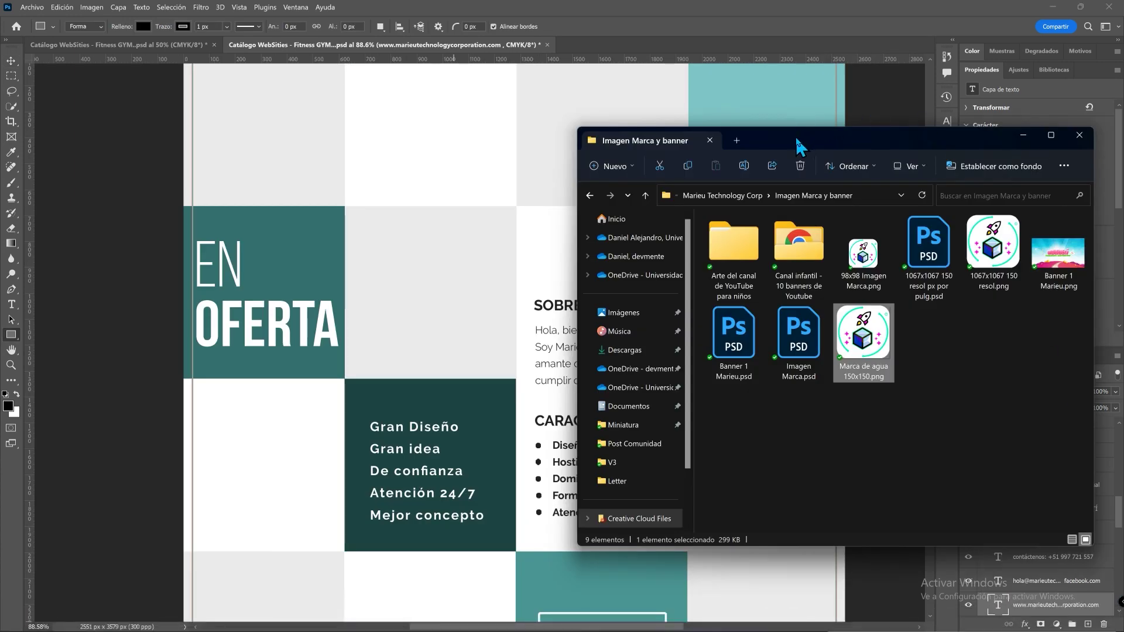
# - Place Marca de agua 150x150.png beside the company name and shrink it to about 208 px
pyautogui.click(901, 342)
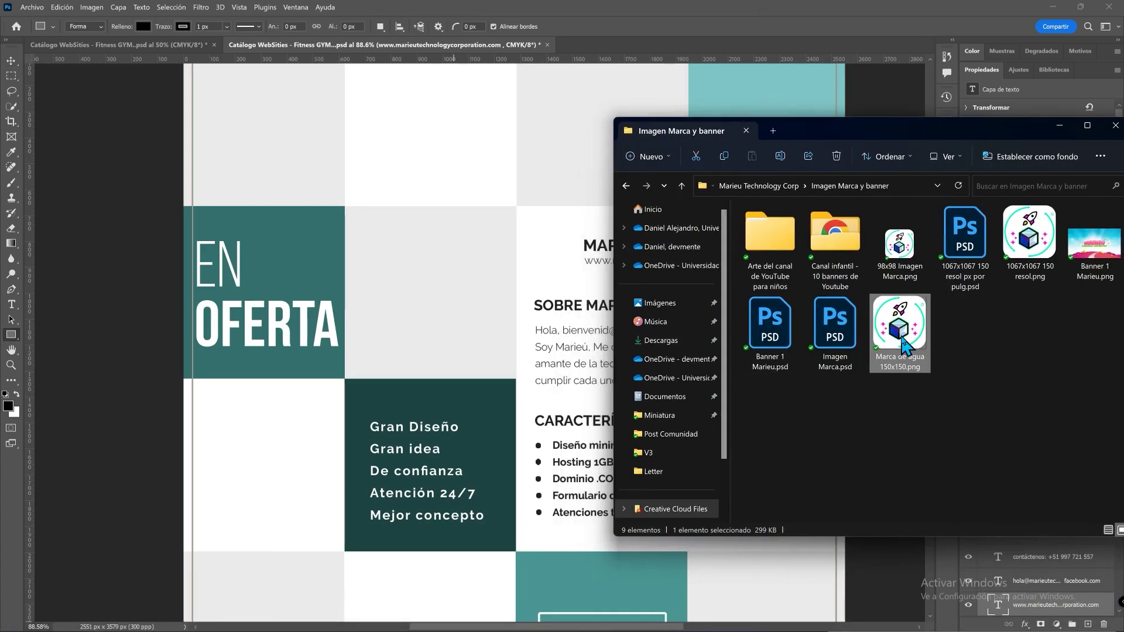
pyautogui.moveTo(902, 340)
pyautogui.mouseDown()
pyautogui.moveTo(694, 284)
pyautogui.moveTo(506, 262)
pyautogui.mouseUp()
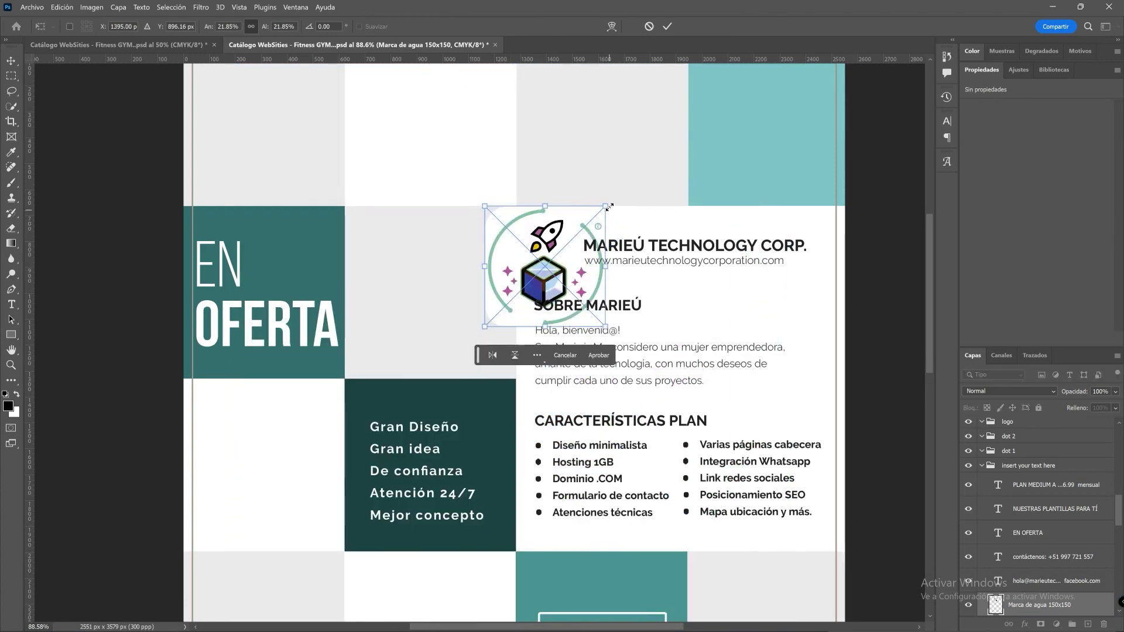
pyautogui.scroll(5, 597, 232)
pyautogui.moveTo(617, 490); pyautogui.dragTo(518, 389)
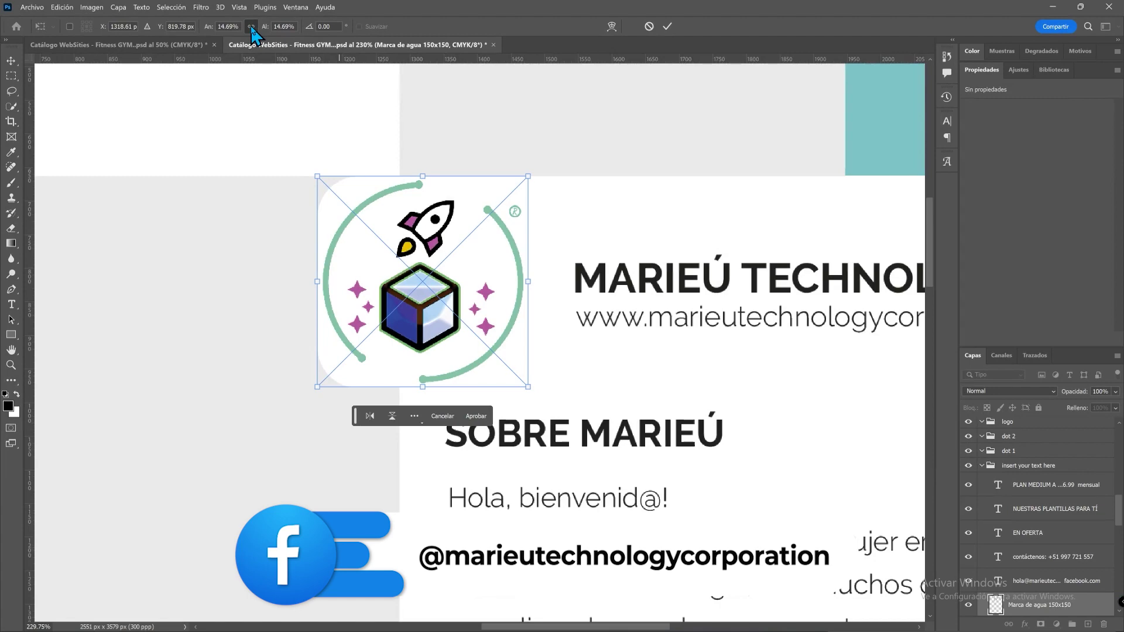
pyautogui.moveTo(522, 381)
pyautogui.mouseDown()
pyautogui.moveTo(418, 276)
pyautogui.moveTo(533, 316)
pyautogui.mouseUp()
pyautogui.press('Return')
# - Add the waving-hand emoji, then select the image 01 placeholder layer and scroll the layers
pyautogui.scroll(-3, 550, 304)
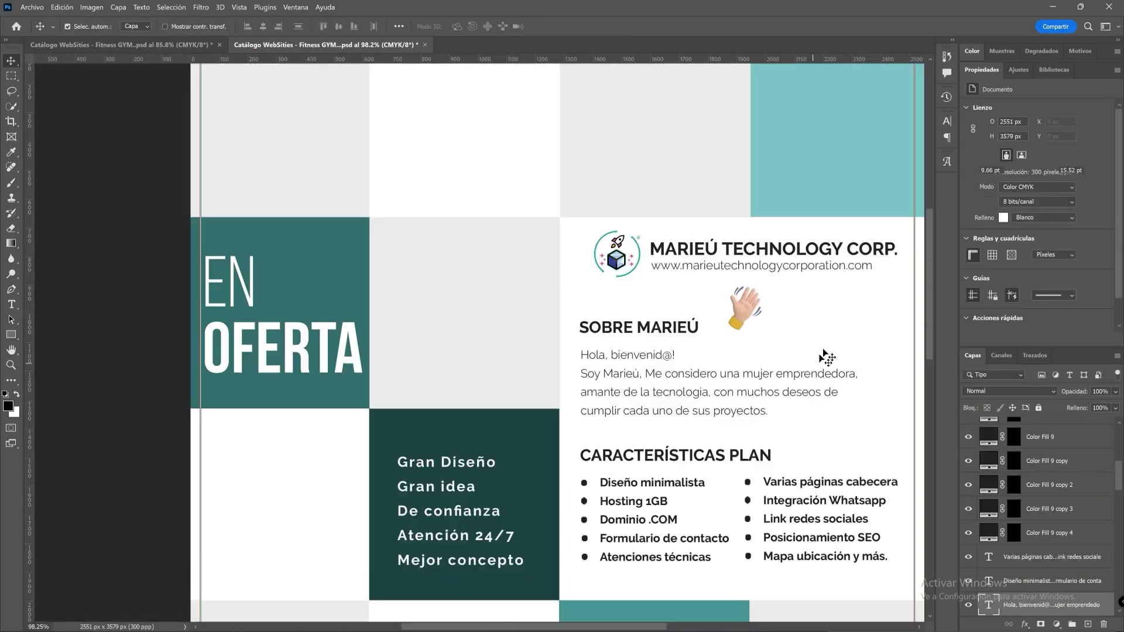
pyautogui.click(729, 335)
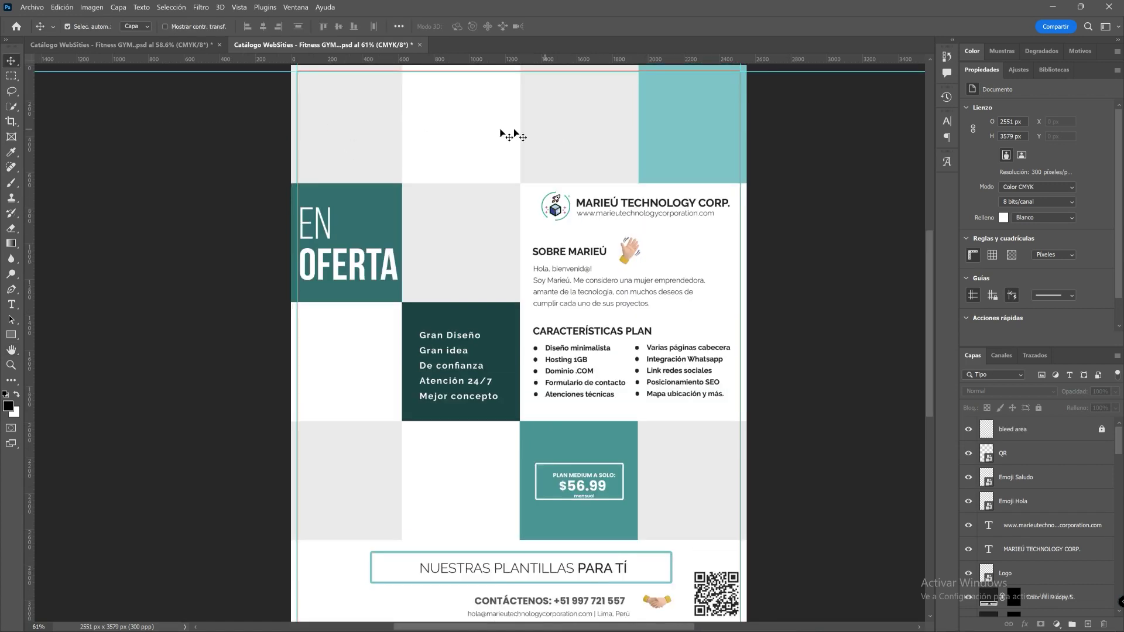
pyautogui.scroll(2, 328, 99)
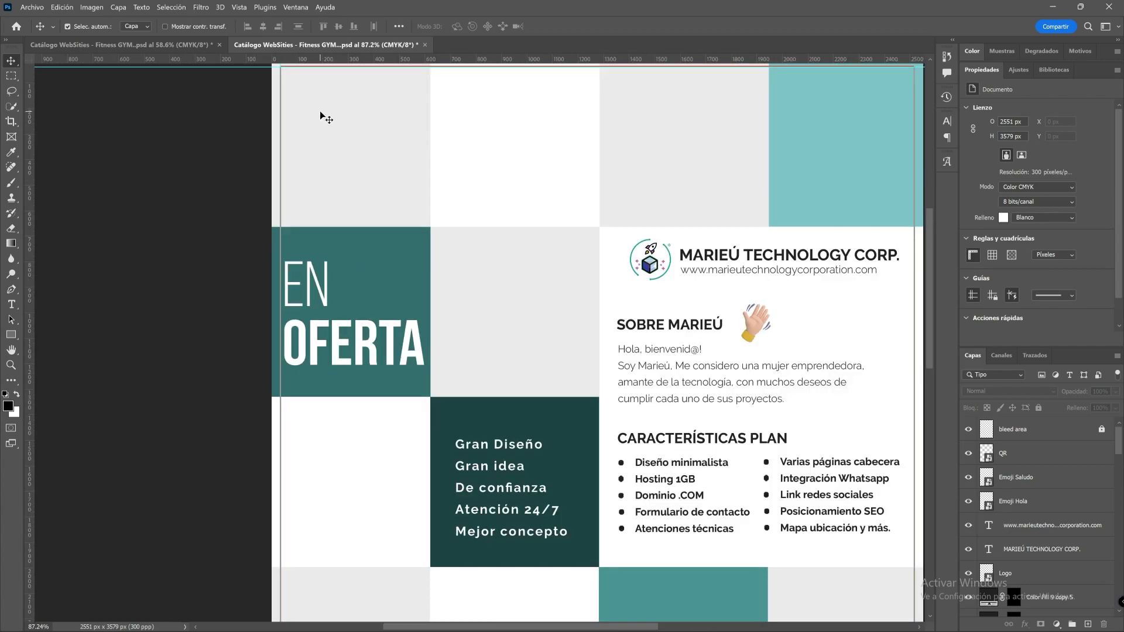
pyautogui.click(320, 111)
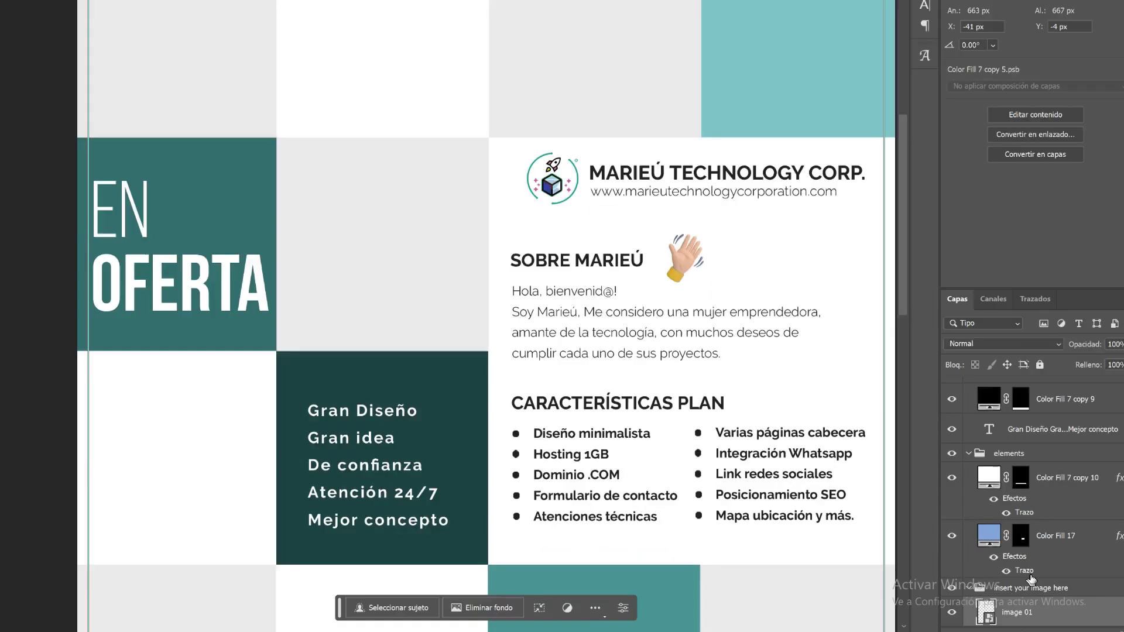
pyautogui.scroll(-1, 1027, 545)
pyautogui.scroll(-1, 1024, 518)
pyautogui.scroll(-1, 1026, 516)
pyautogui.scroll(-1, 994, 401)
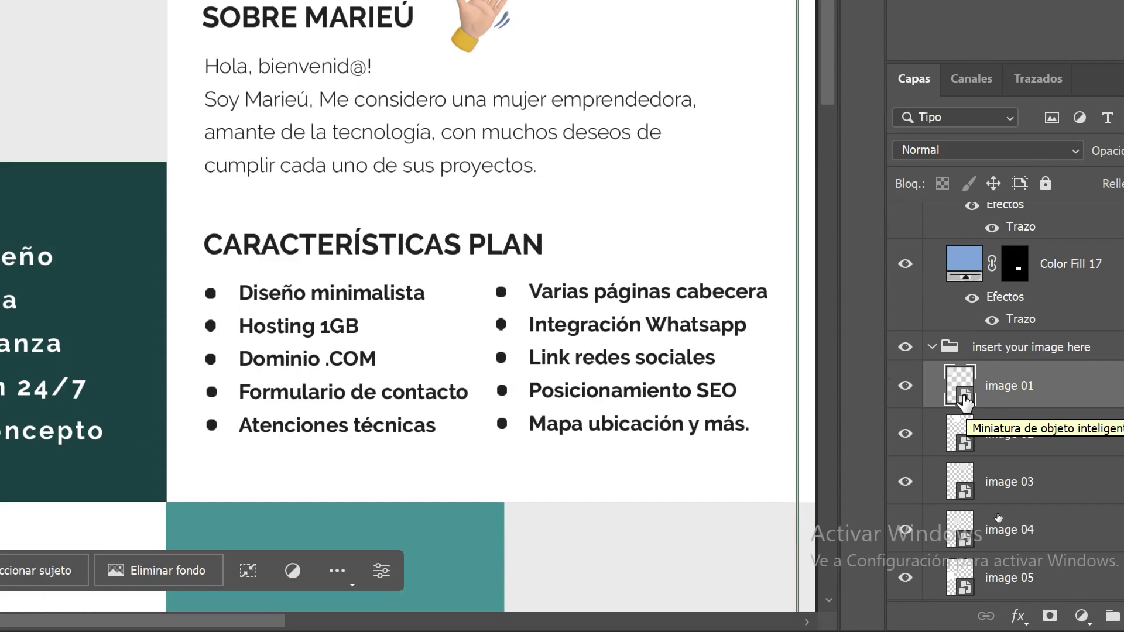
# - Paste the gym website screenshot into the image 01 smart object and save it
pyautogui.doubleClick(964, 403)
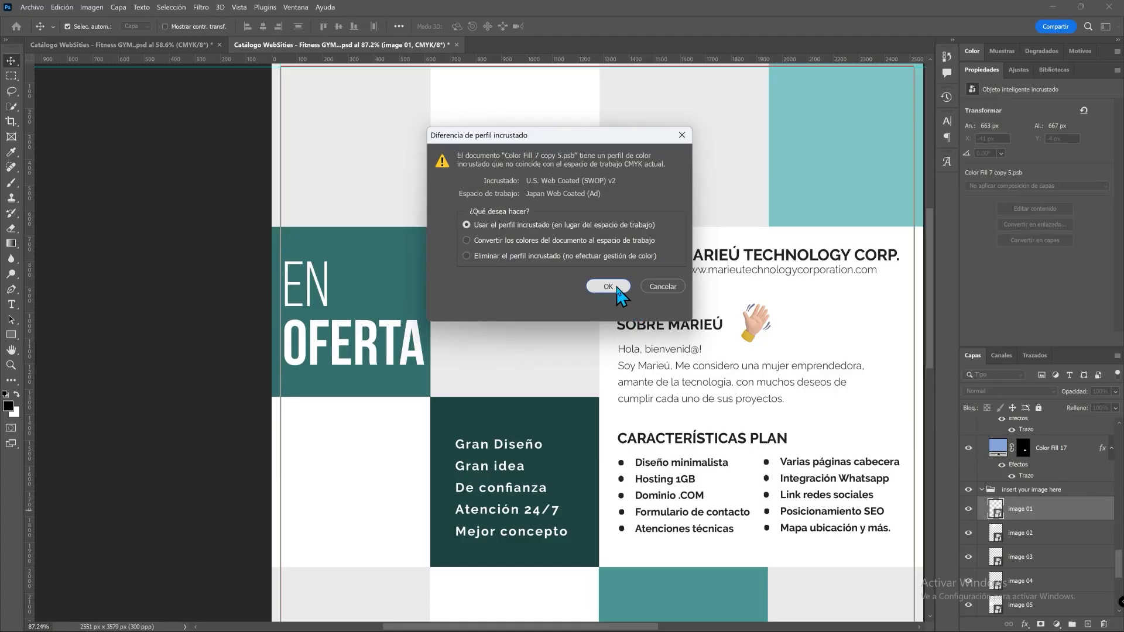
pyautogui.click(622, 287)
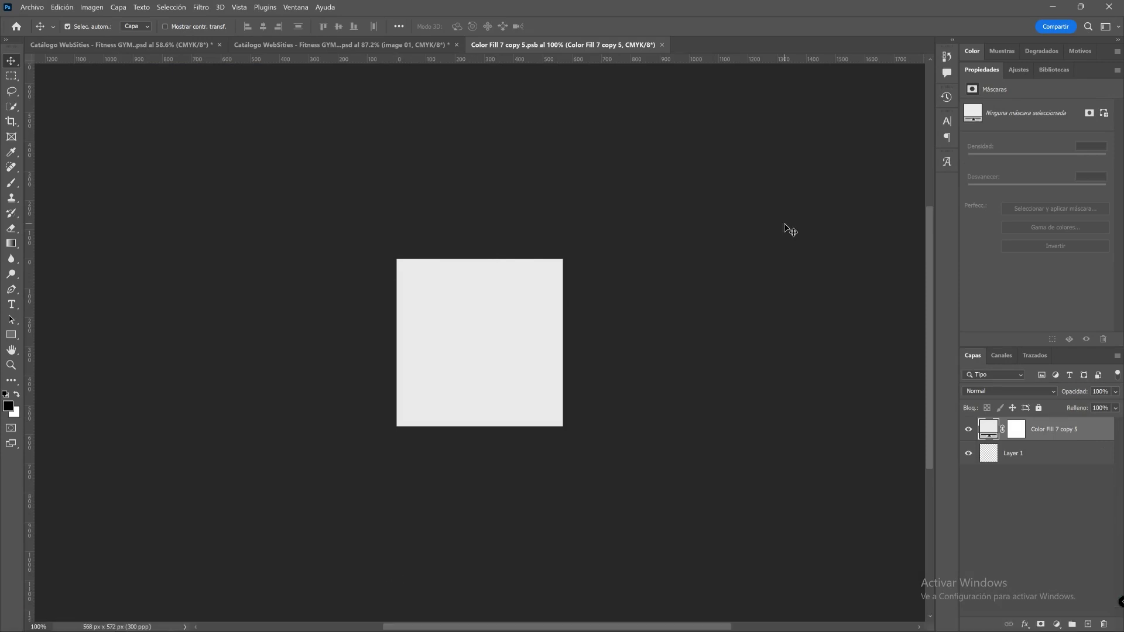
pyautogui.hotkey('ctrl', 'v')
pyautogui.hotkey('ctrl', 't')
pyautogui.moveTo(413, 254); pyautogui.dragTo(420, 265)
pyautogui.press('Return')
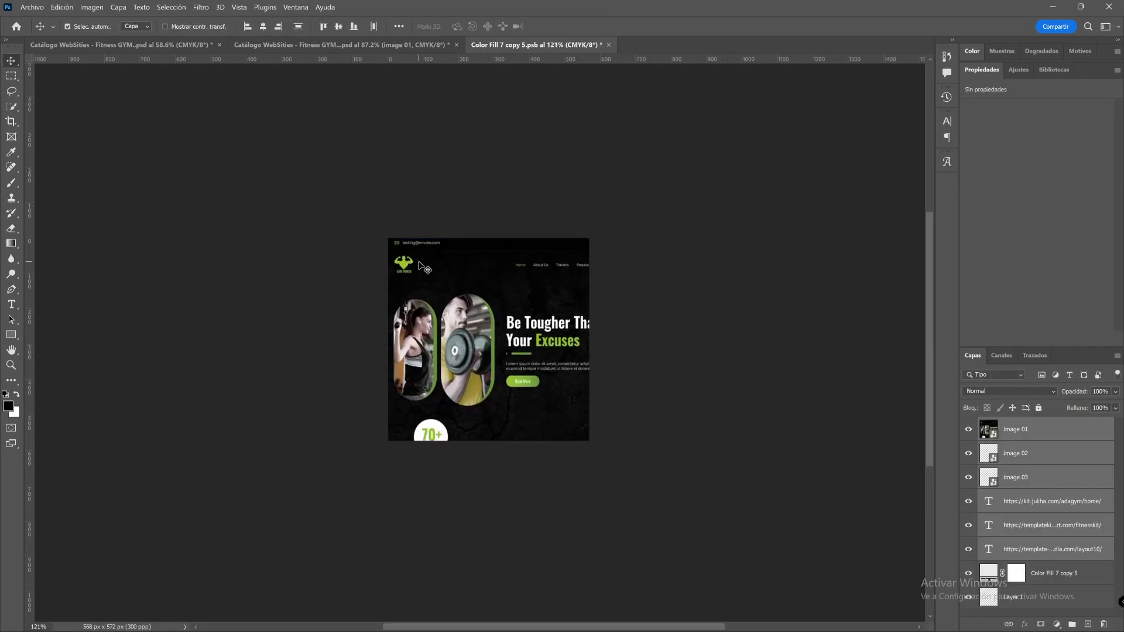
pyautogui.click(32, 7)
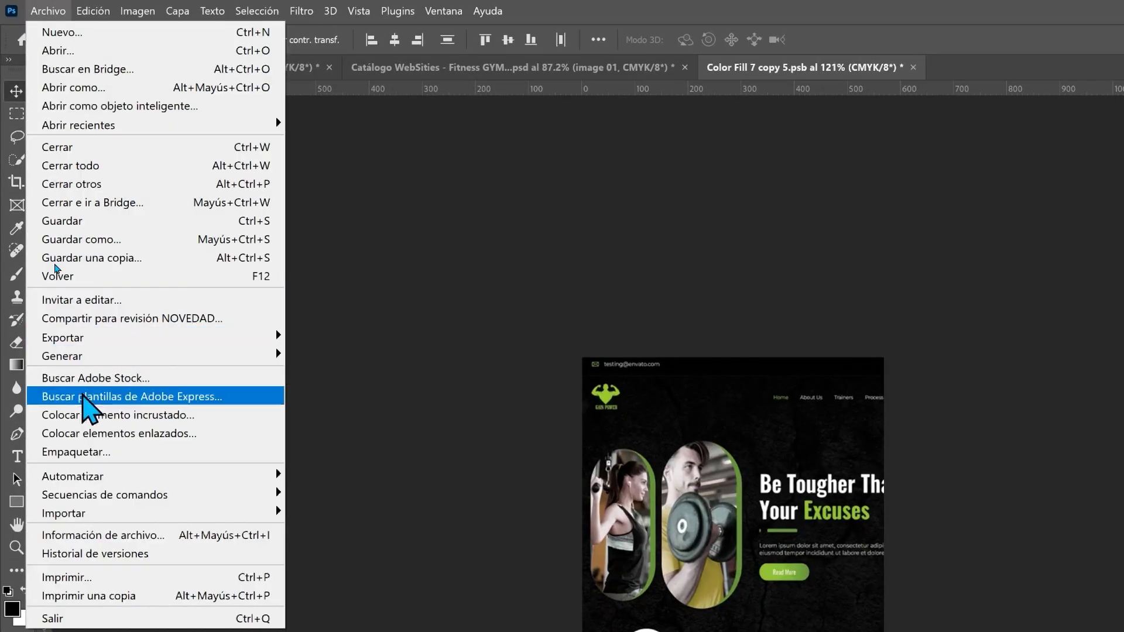
pyautogui.click(458, 65)
pyautogui.click(420, 46)
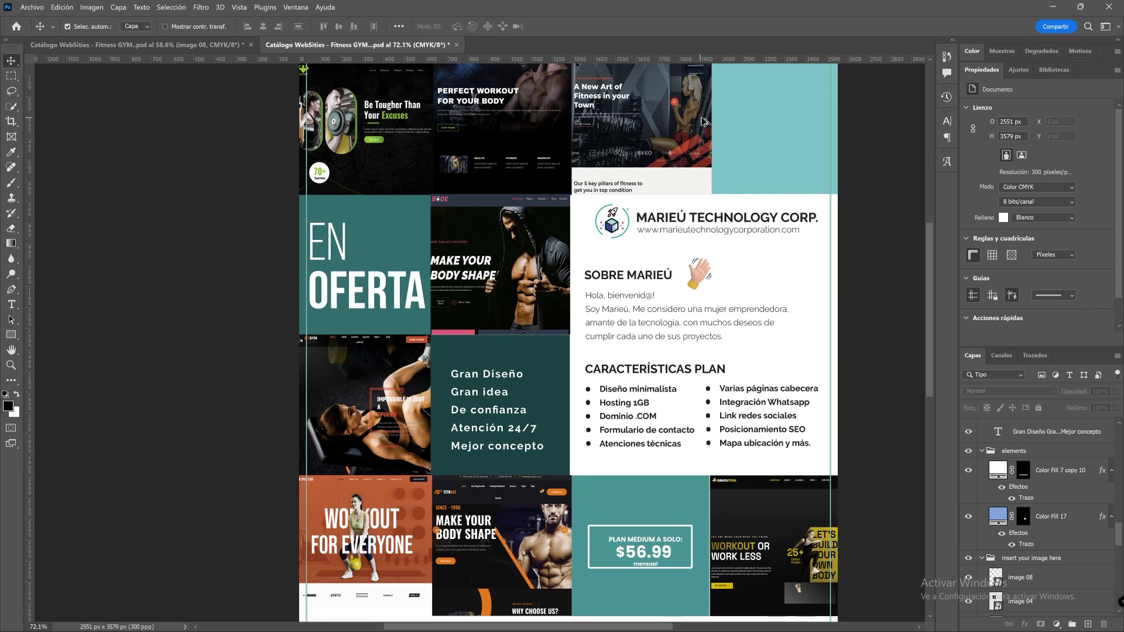
# - Change the Color Fill 7 copy 8 squares from teal to a printable magenta purple
pyautogui.press('h')
pyautogui.moveTo(600, 217); pyautogui.dragTo(531, 206)
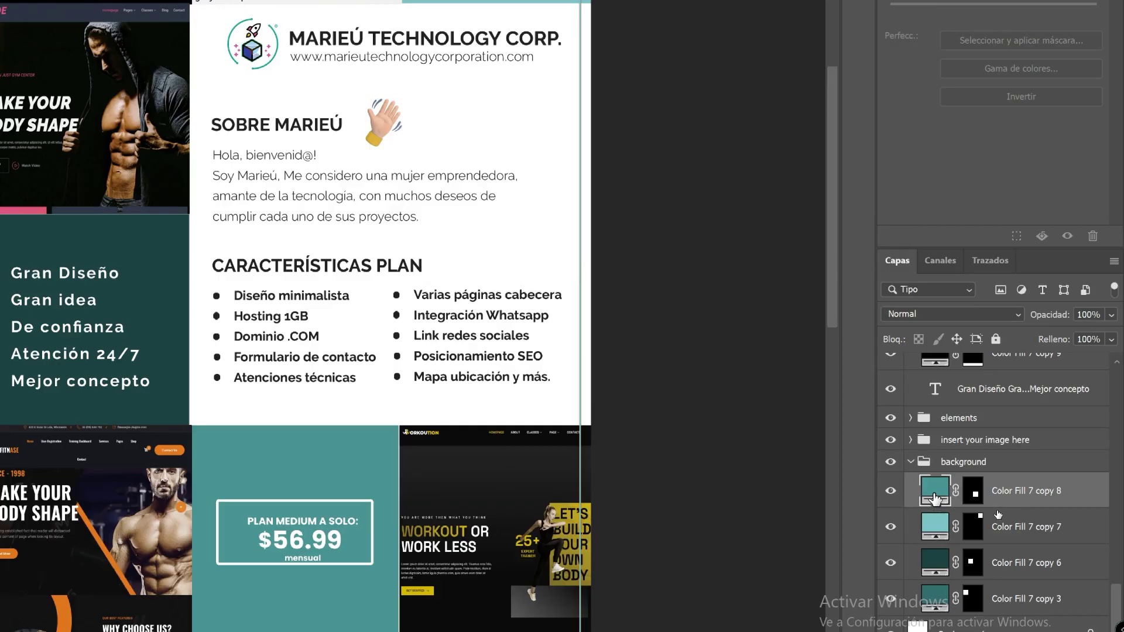
pyautogui.doubleClick(935, 499)
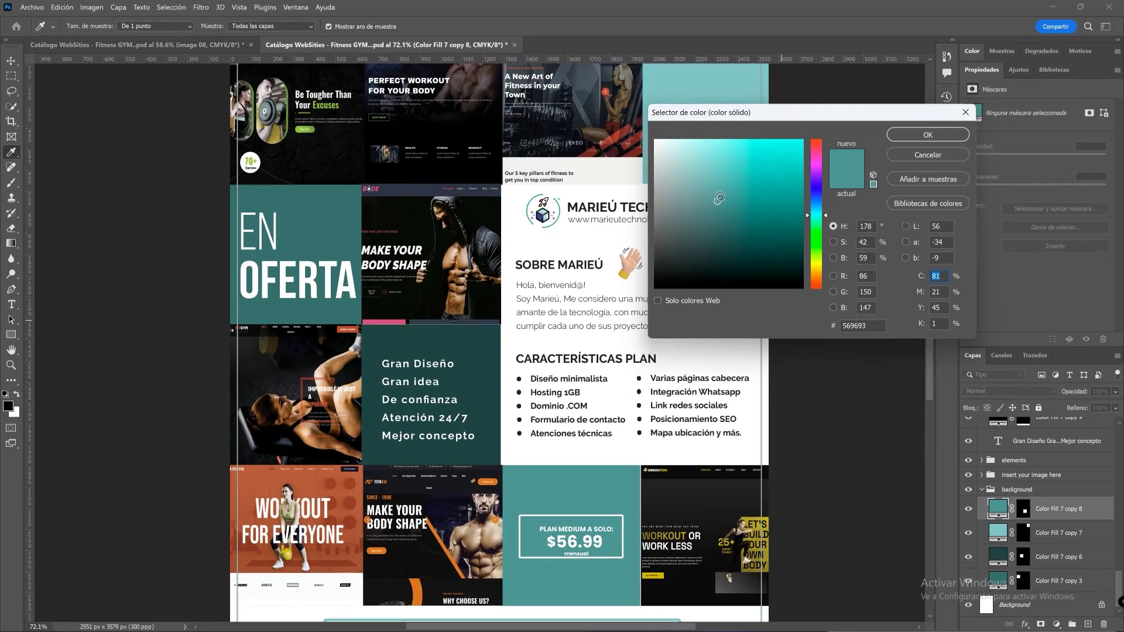
pyautogui.moveTo(720, 198); pyautogui.dragTo(753, 169)
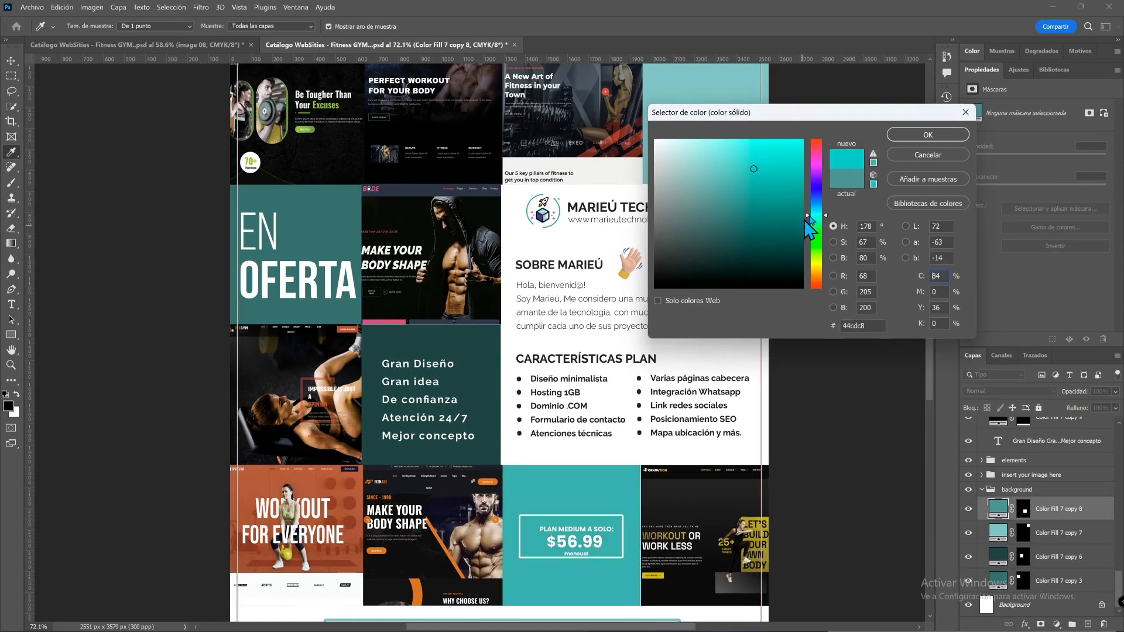
pyautogui.moveTo(819, 221); pyautogui.dragTo(822, 197)
pyautogui.click(872, 153)
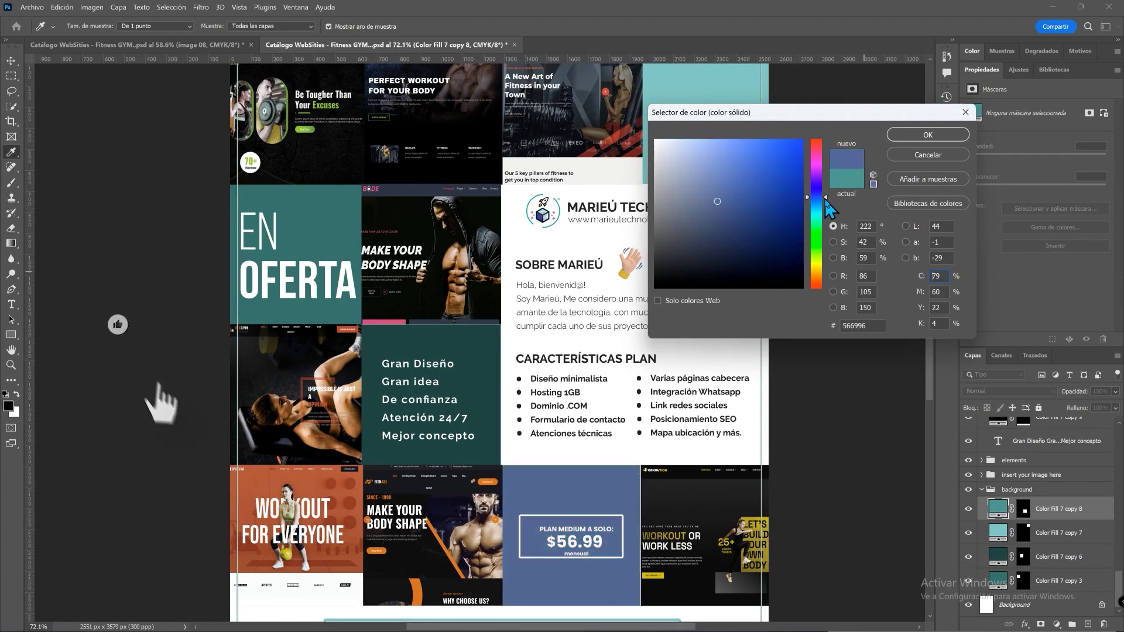
pyautogui.moveTo(825, 193); pyautogui.dragTo(826, 187)
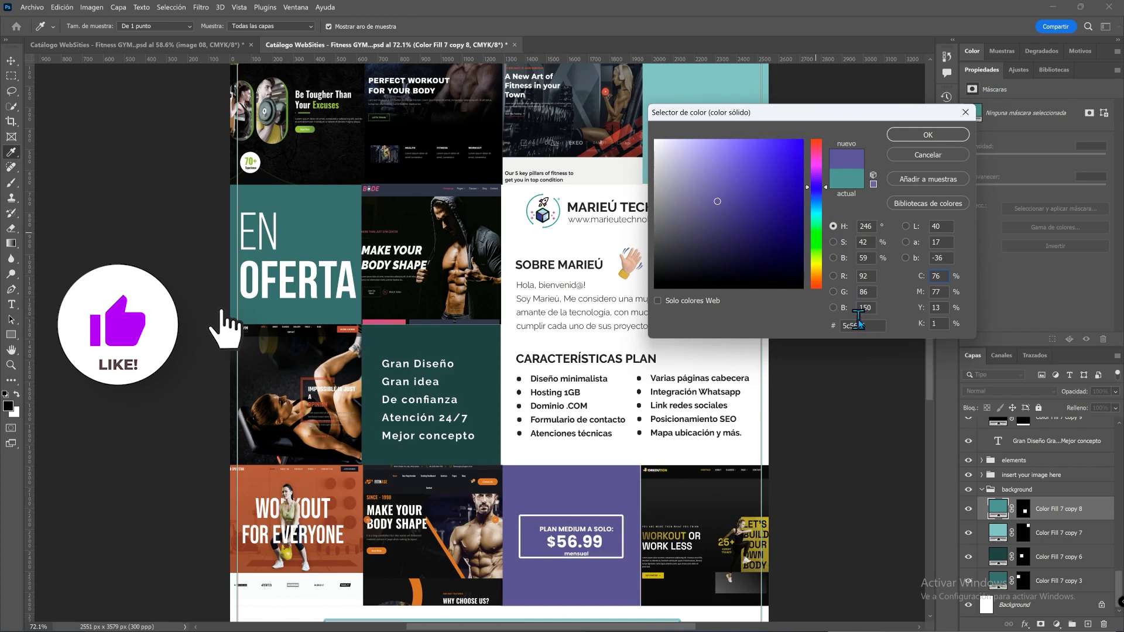
pyautogui.moveTo(826, 187); pyautogui.dragTo(824, 168)
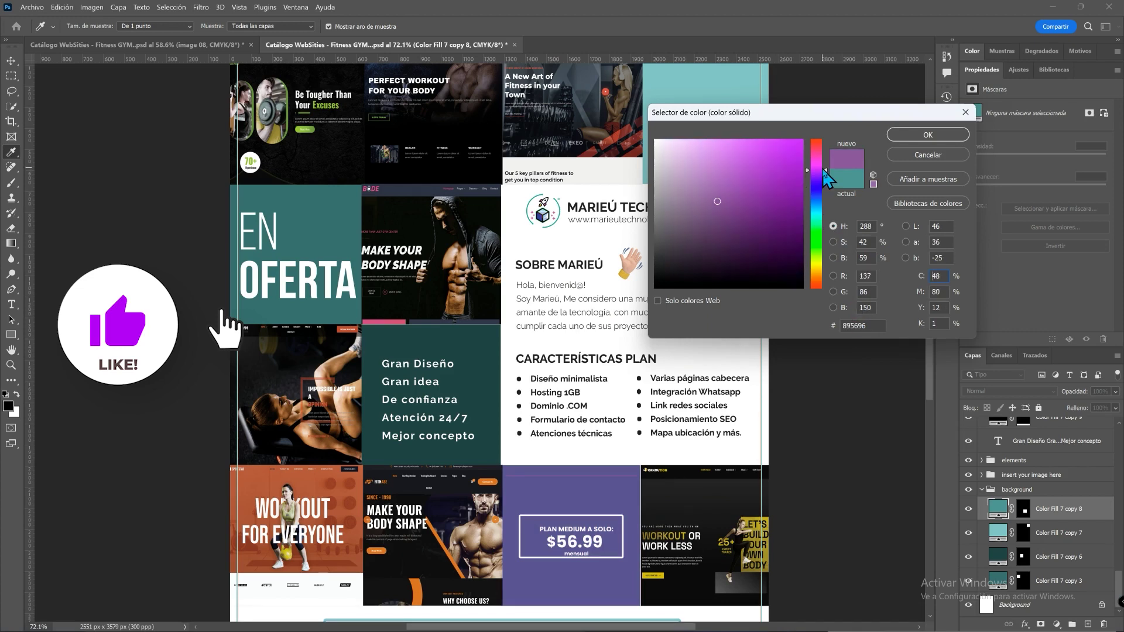
pyautogui.click(927, 134)
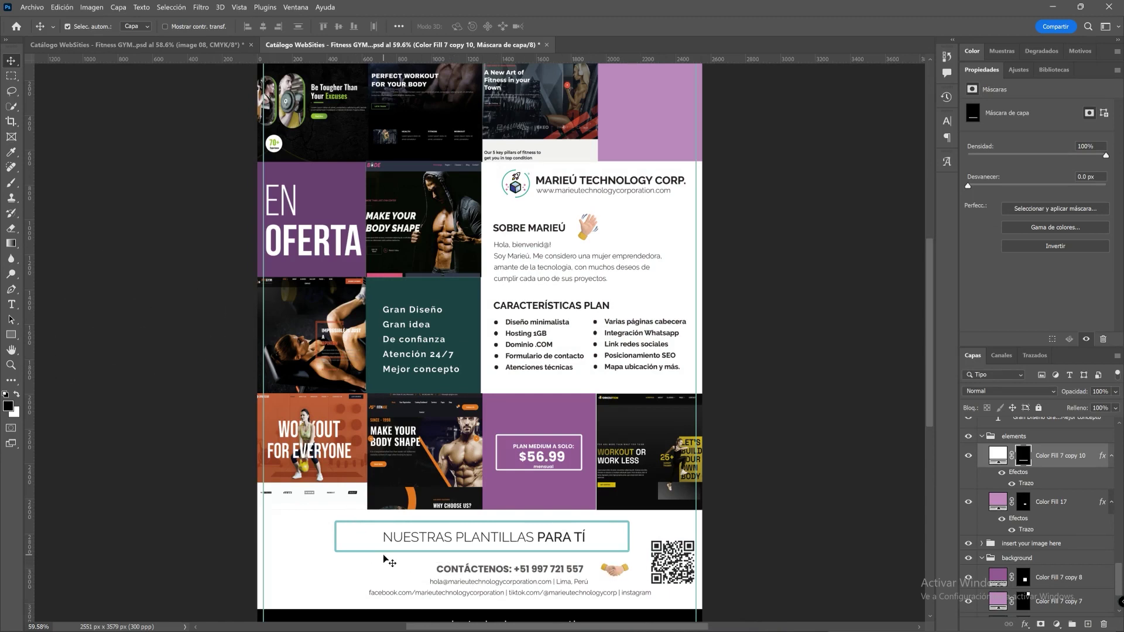
# - Make the Trazo outline of the NUESTRAS PLANTILLAS PARA TÍ banner lavender, then close the second catalog
pyautogui.click(1048, 456)
pyautogui.scroll(1, 1060, 515)
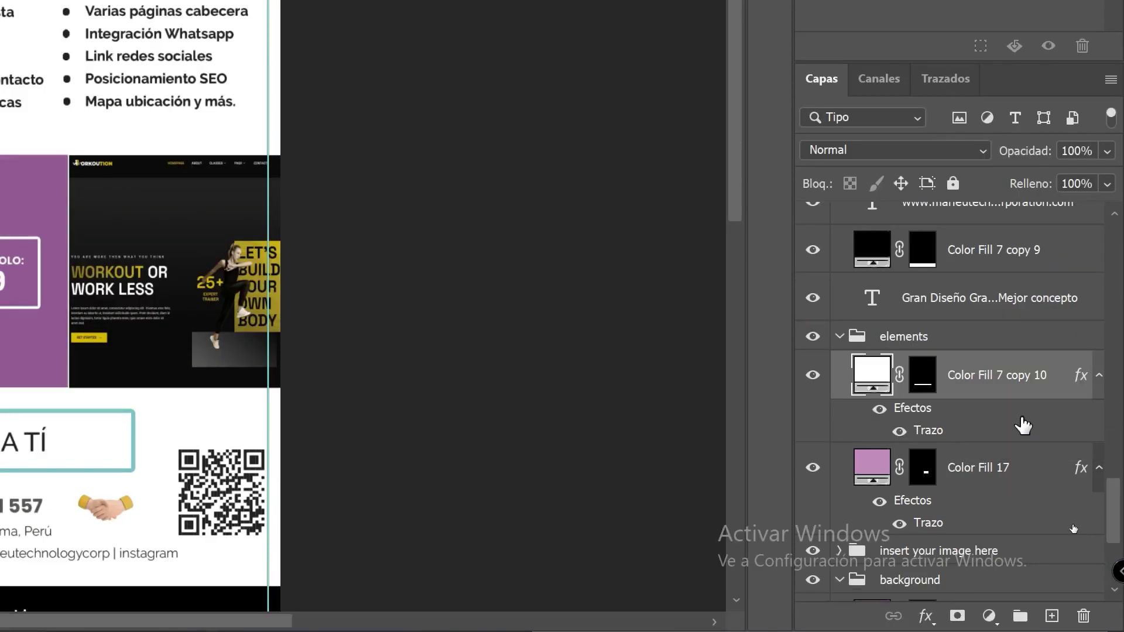
pyautogui.doubleClick(1021, 409)
pyautogui.click(262, 304)
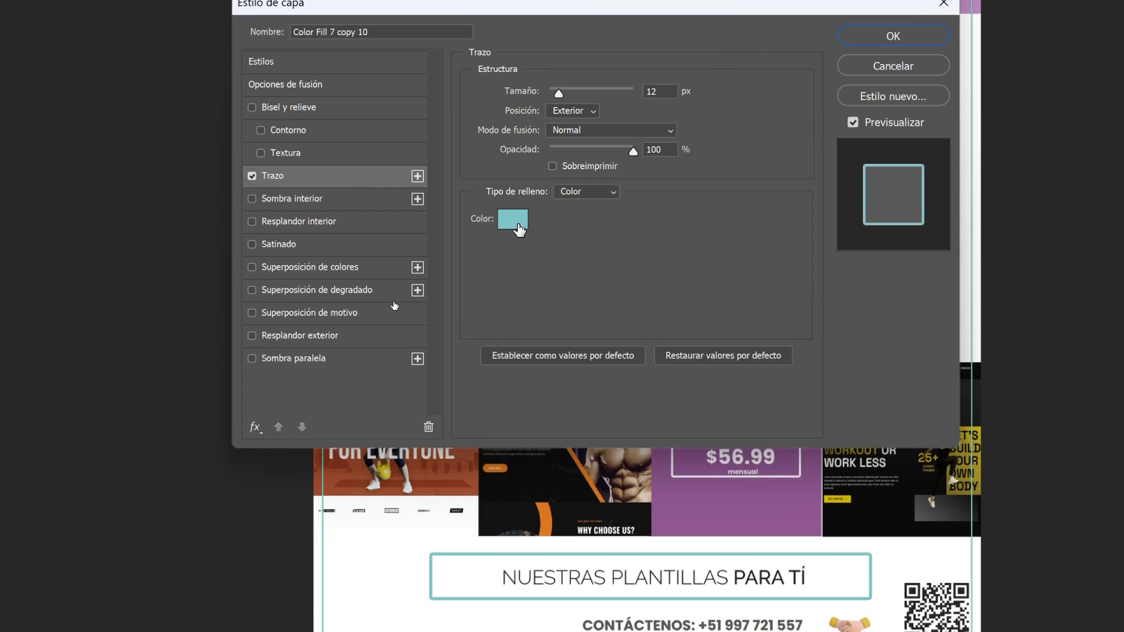
pyautogui.click(582, 362)
pyautogui.click(948, 47)
pyautogui.press('Return')
pyautogui.press('Return')
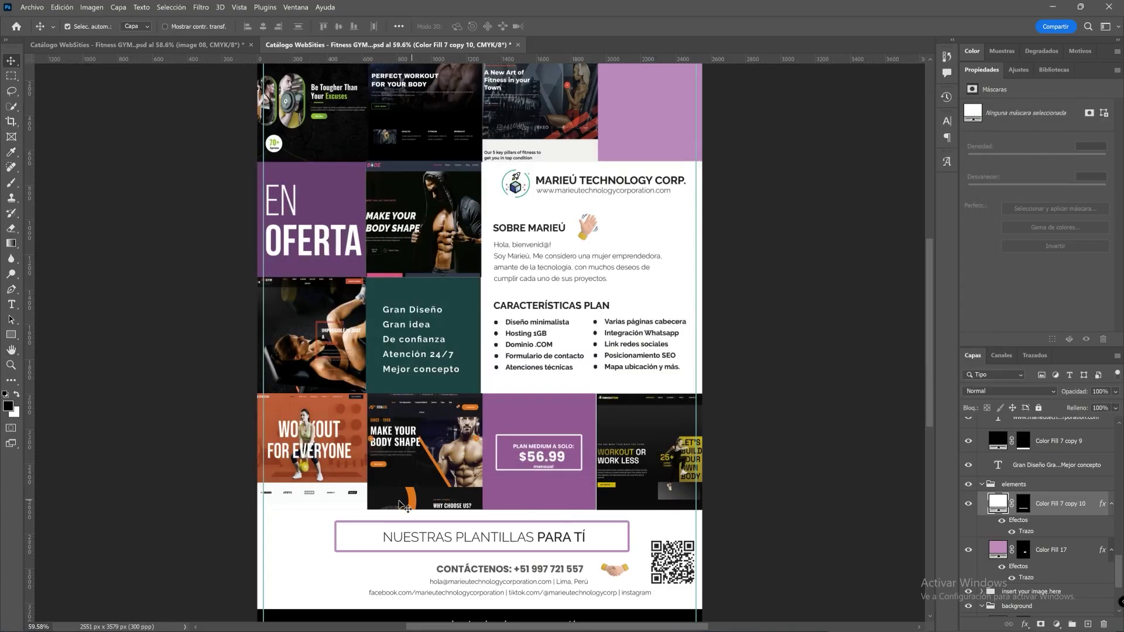
pyautogui.hotkey('ctrl', 'w')
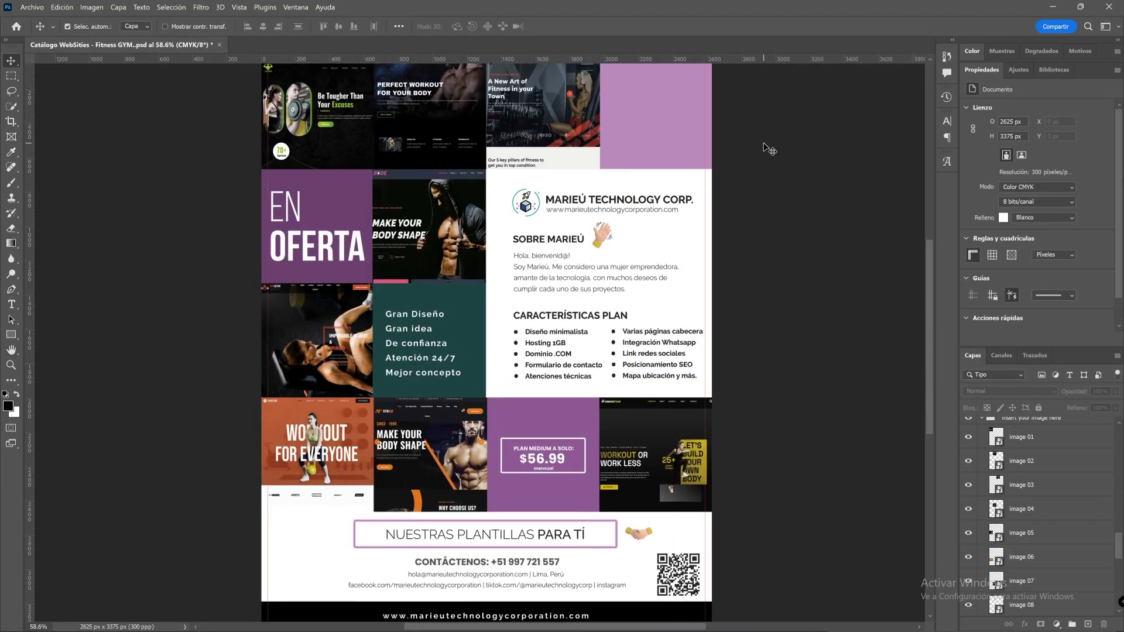
# - Save the open catalog as Catálogo Marieú.pdf in Downloads using PDF Presentation with Add Open Files
pyautogui.click(21, 7)
pyautogui.moveTo(57, 328)
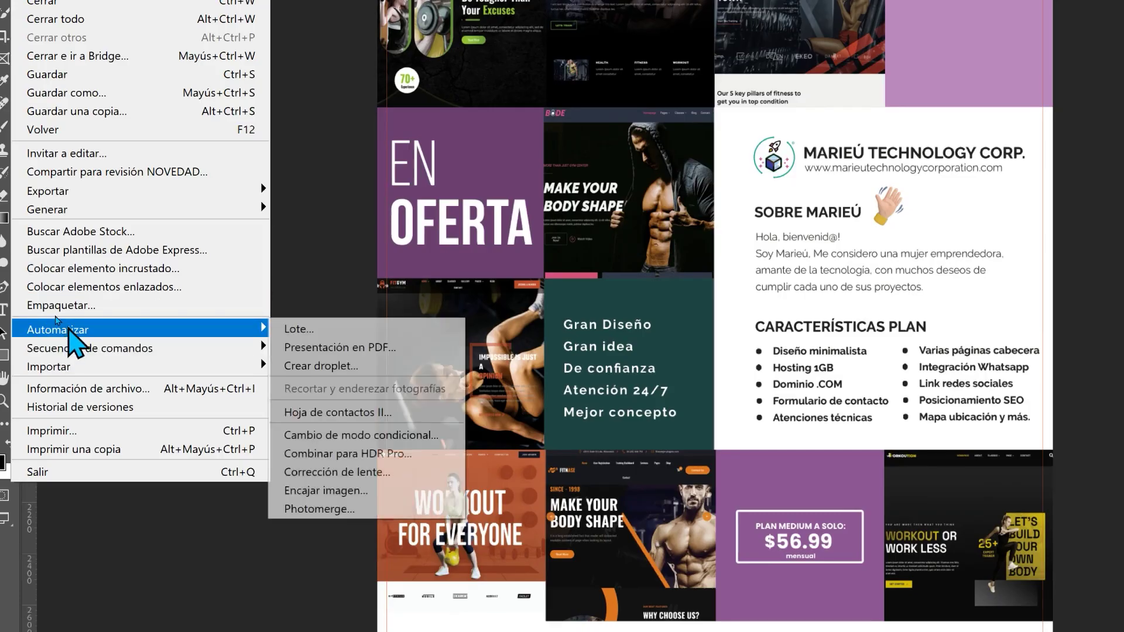
pyautogui.click(326, 348)
pyautogui.click(434, 128)
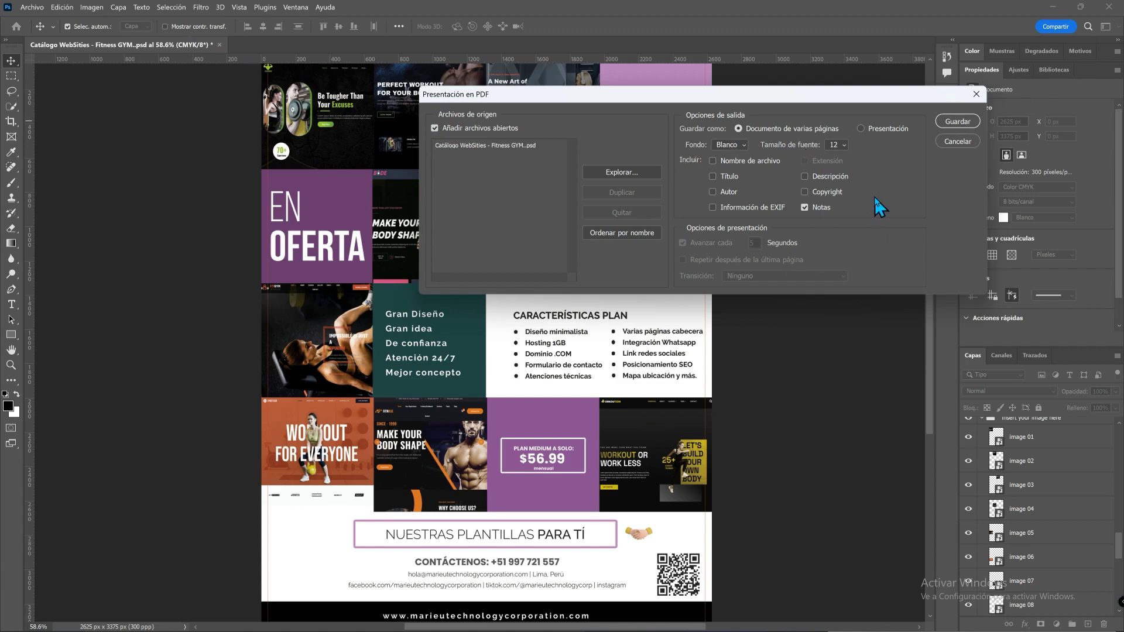
pyautogui.click(954, 122)
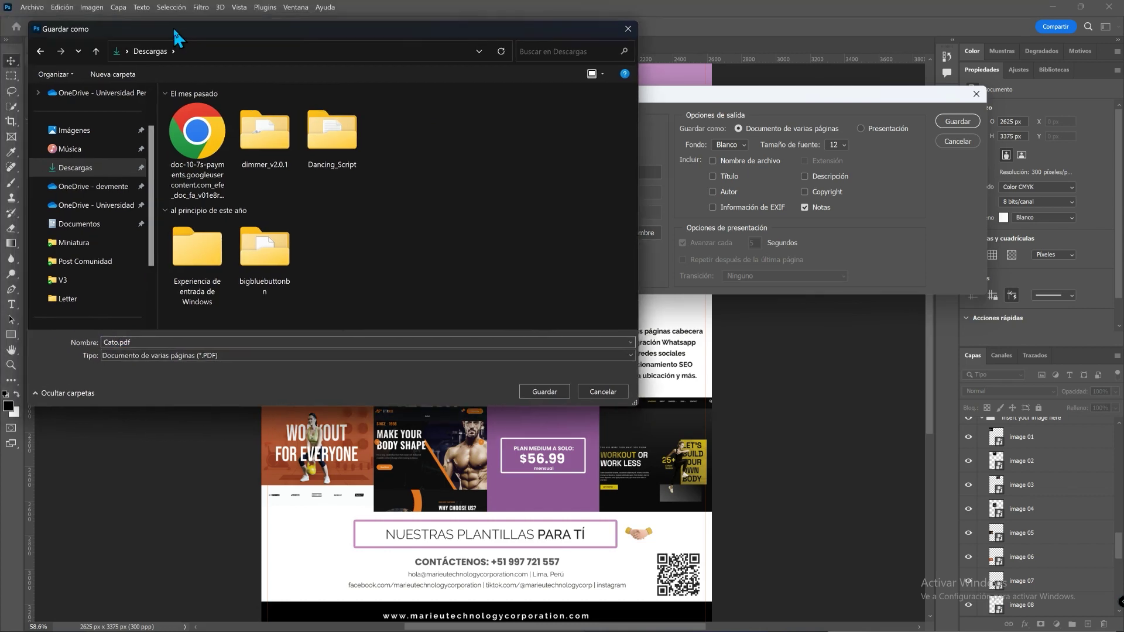
pyautogui.press('Return')
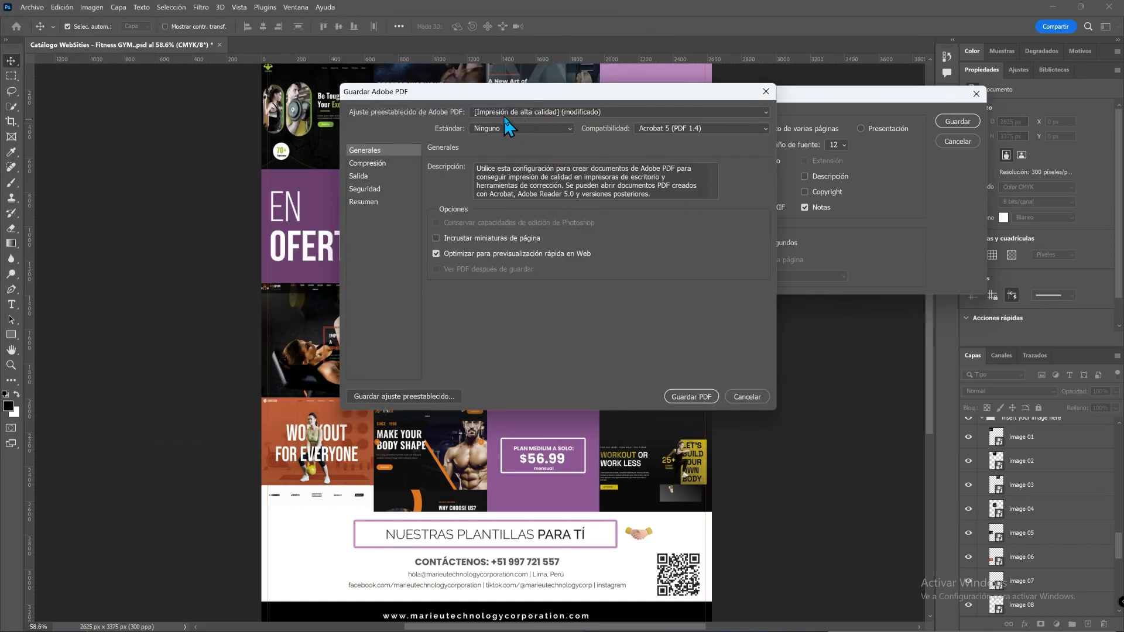
pyautogui.click(544, 114)
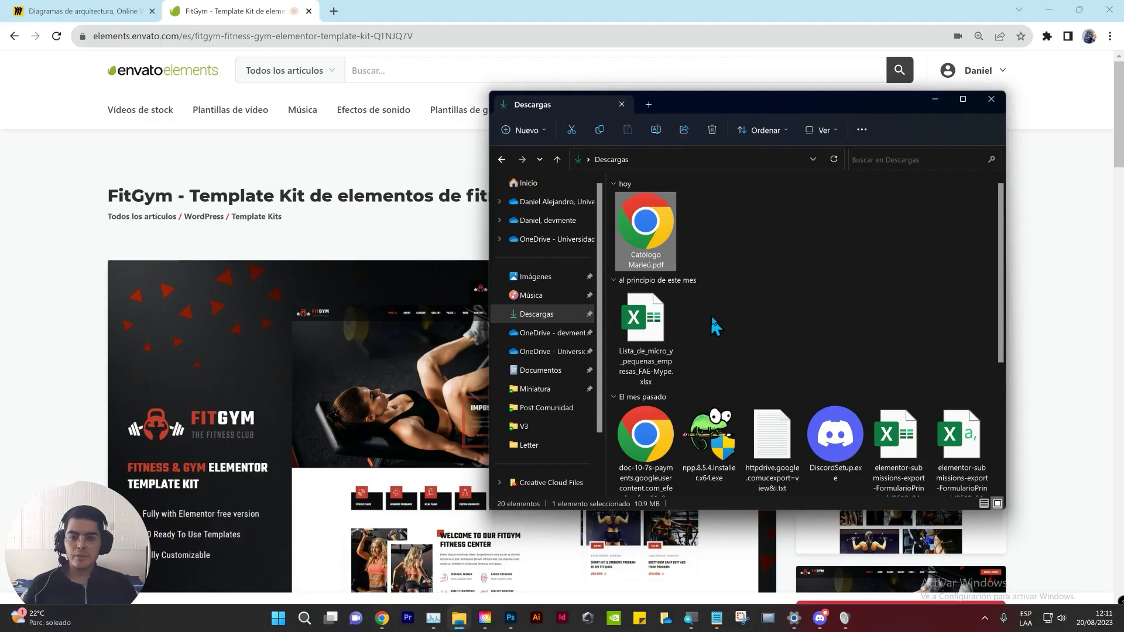
# - Open Catálogo Marieú.pdf from Downloads in Chrome, zoom in, and follow its website link
pyautogui.doubleClick(663, 237)
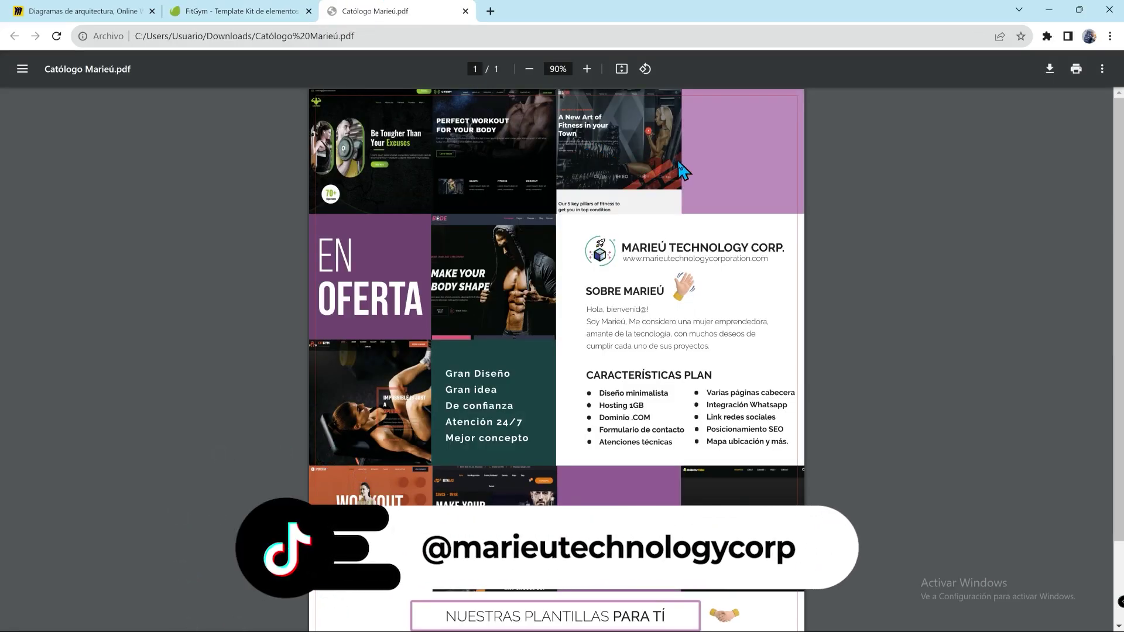
pyautogui.click(587, 69)
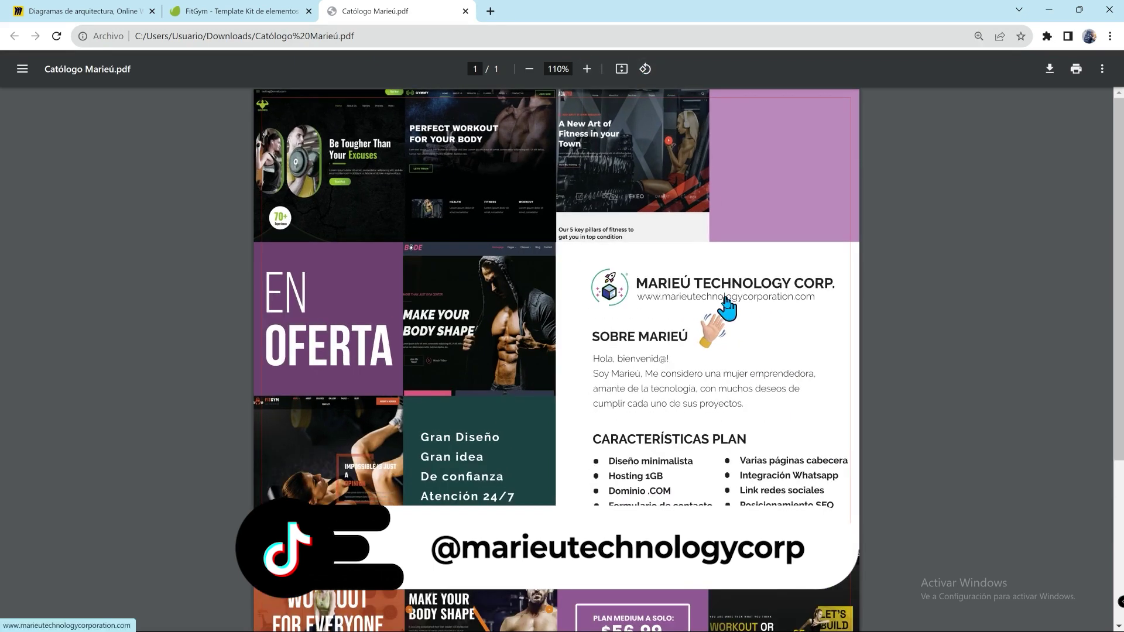
pyautogui.click(724, 298)
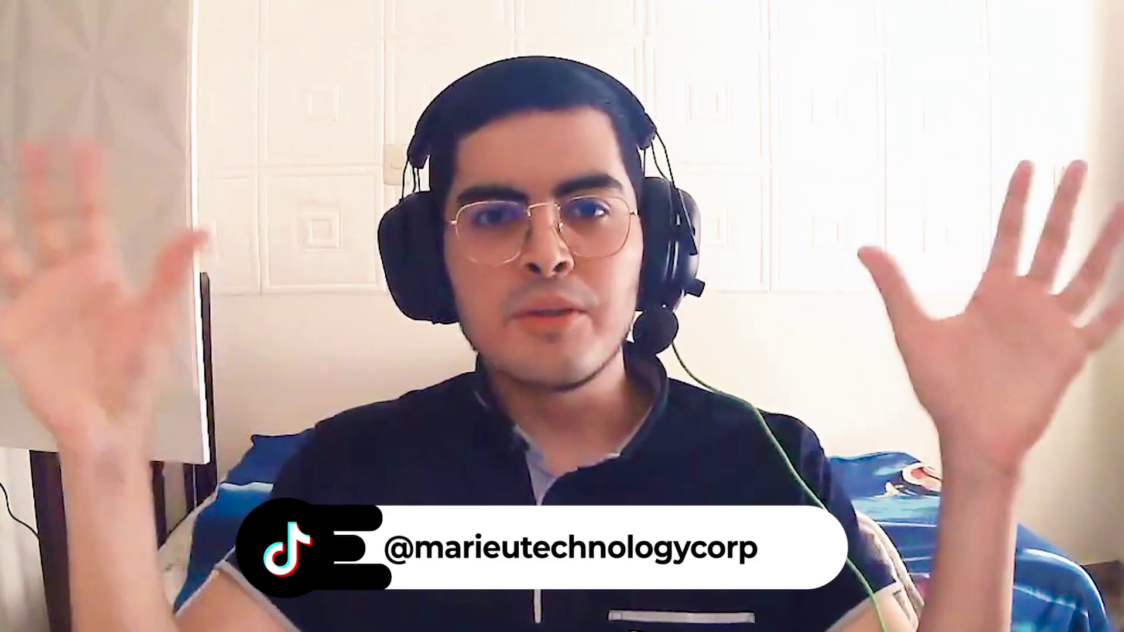